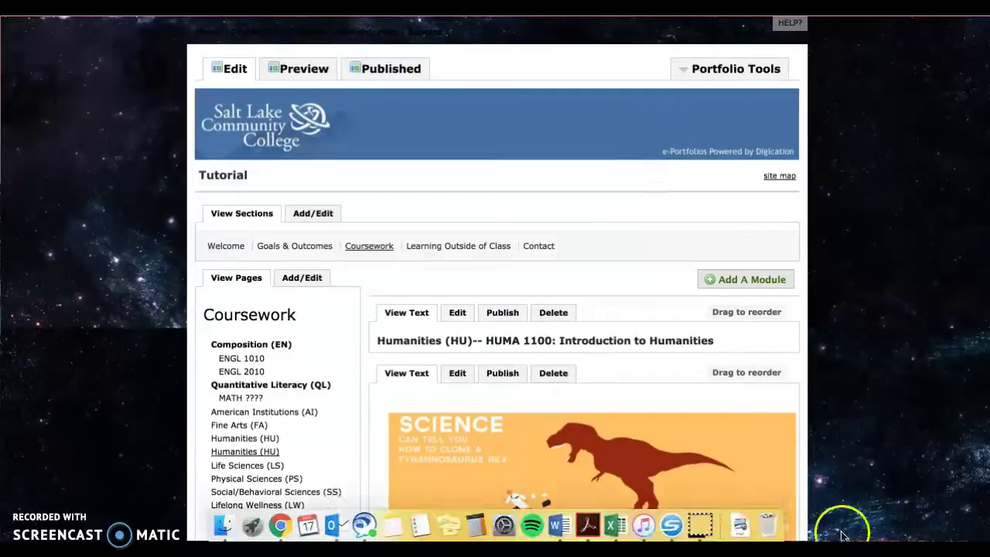
Check the file format option in the ScanSnap scanner settings, then close the settings
{"action": "right_click", "coordinate": [677, 527]}
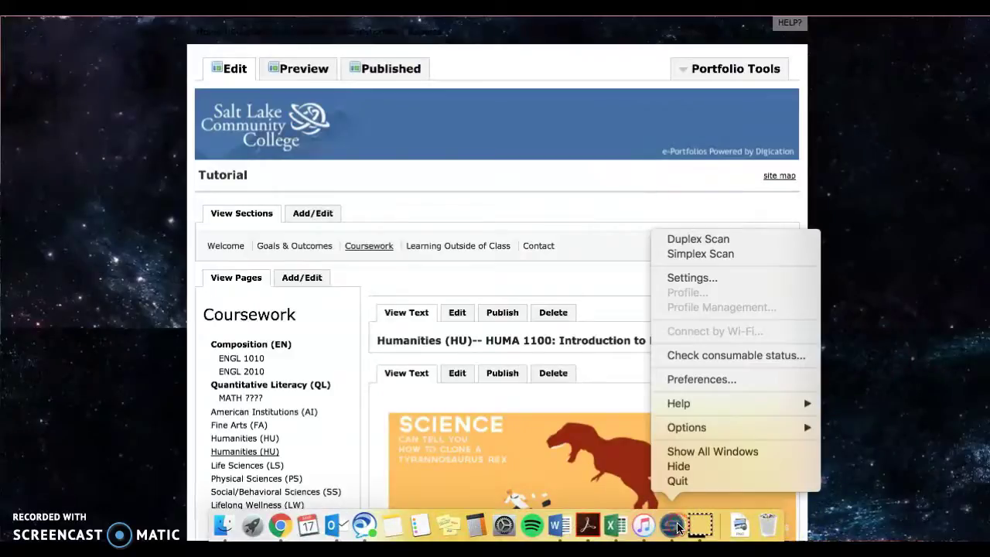
{"action": "left_click", "coordinate": [704, 284]}
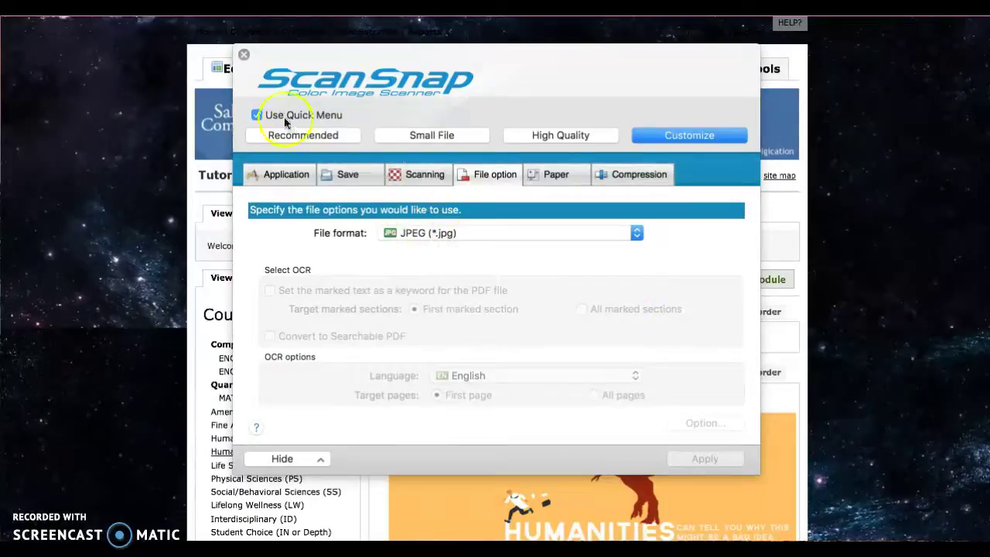
{"action": "left_click", "coordinate": [244, 55]}
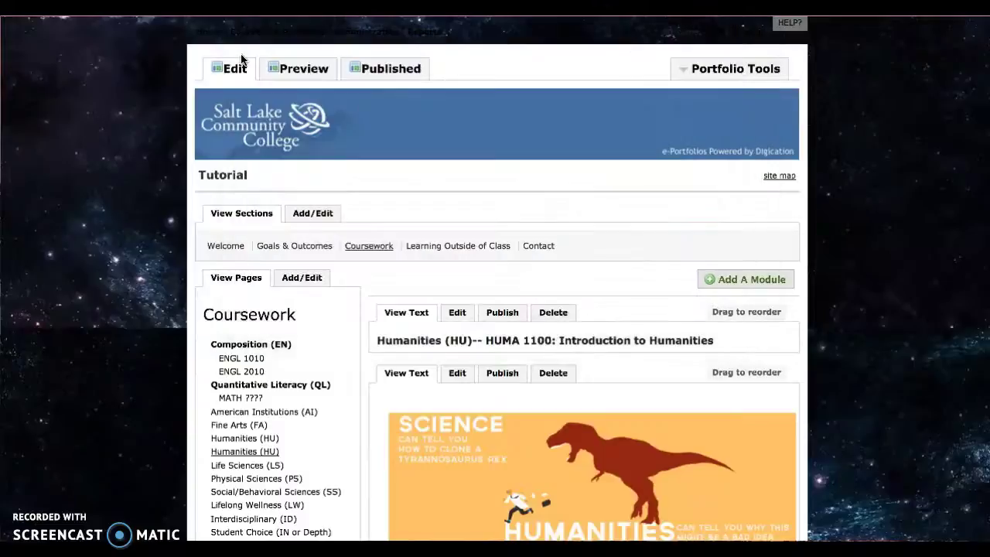
Send the scanned pages to a folder and preview all three scans
{"action": "left_click", "coordinate": [304, 116]}
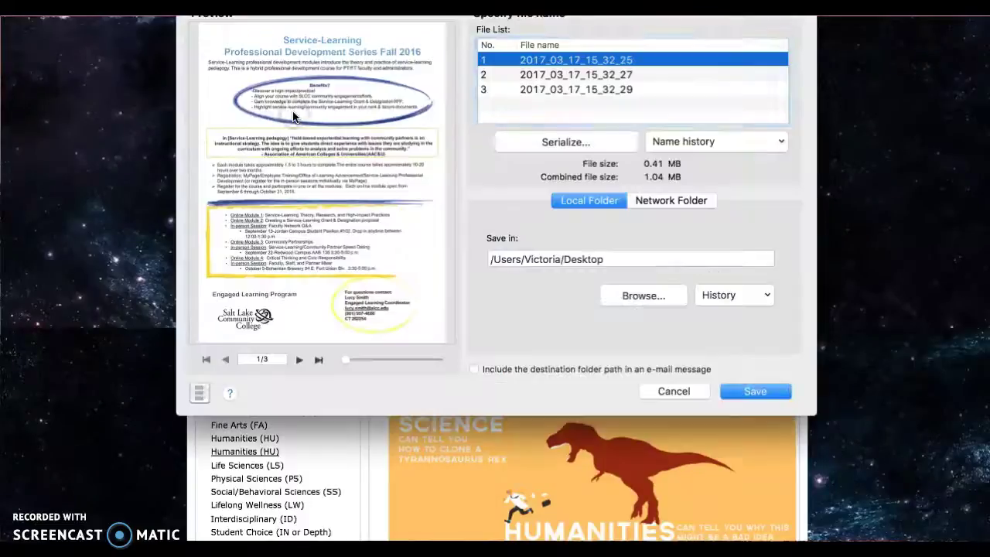
{"action": "left_click", "coordinate": [302, 358]}
{"action": "left_click", "coordinate": [302, 358]}
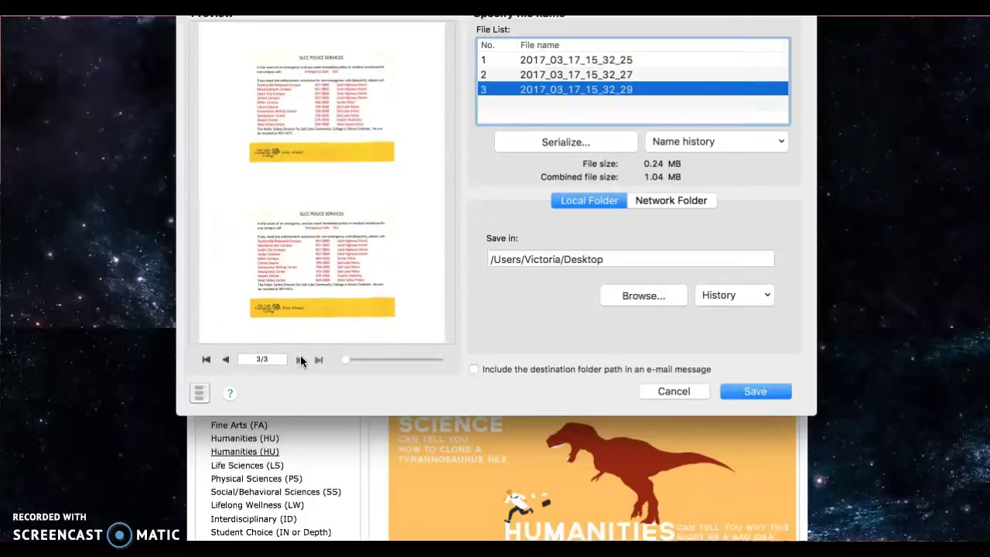
Serialize the scanned file names as "example" with a one-digit serial number and save the scans to the Desktop
{"action": "left_click", "coordinate": [600, 147]}
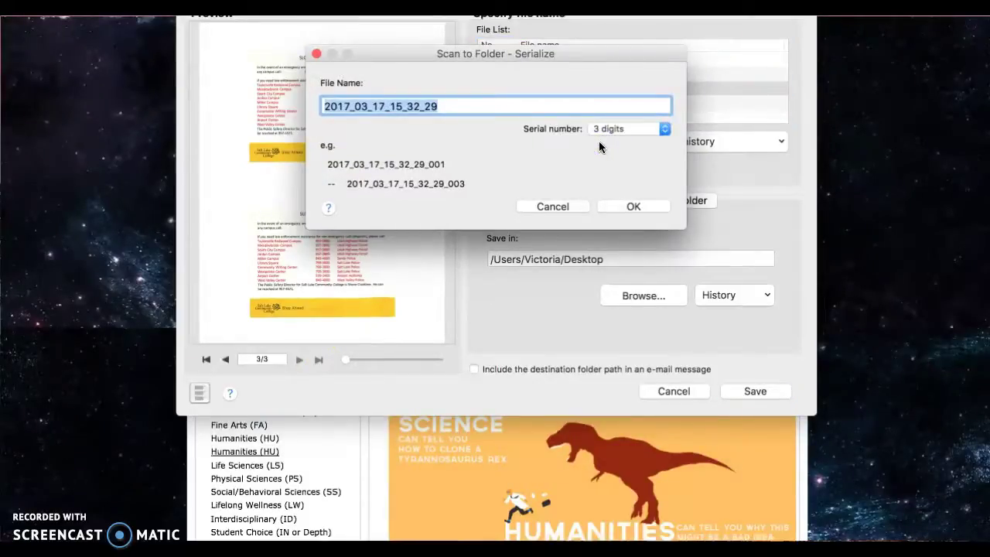
{"action": "type", "text": "example"}
{"action": "left_click", "coordinate": [648, 130]}
{"action": "left_click", "coordinate": [646, 104]}
{"action": "left_click", "coordinate": [644, 205]}
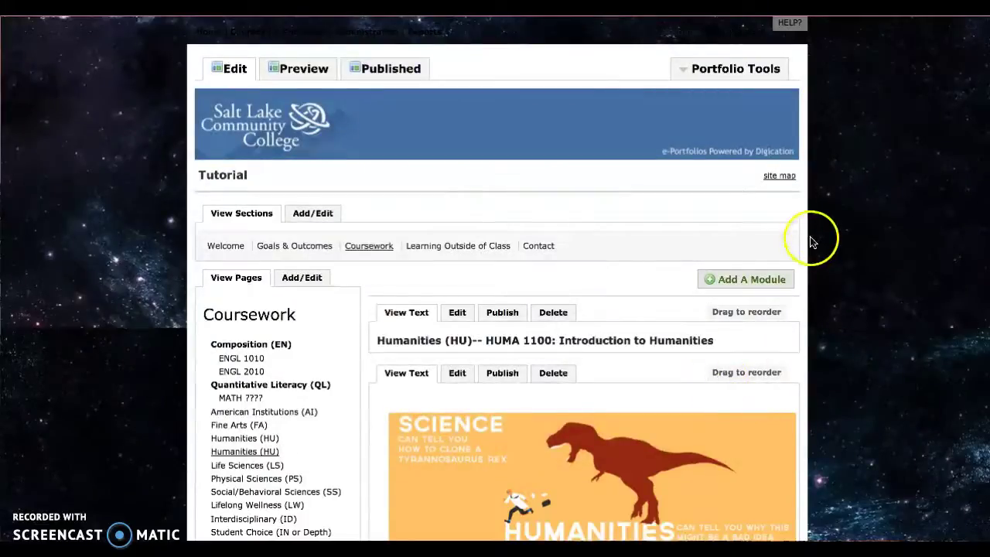
Open the Signature Assignments module on the HUMA 1100 coursework page for editing
{"action": "scroll", "coordinate": [875, 285], "scroll_direction": "down", "scroll_amount": 2}
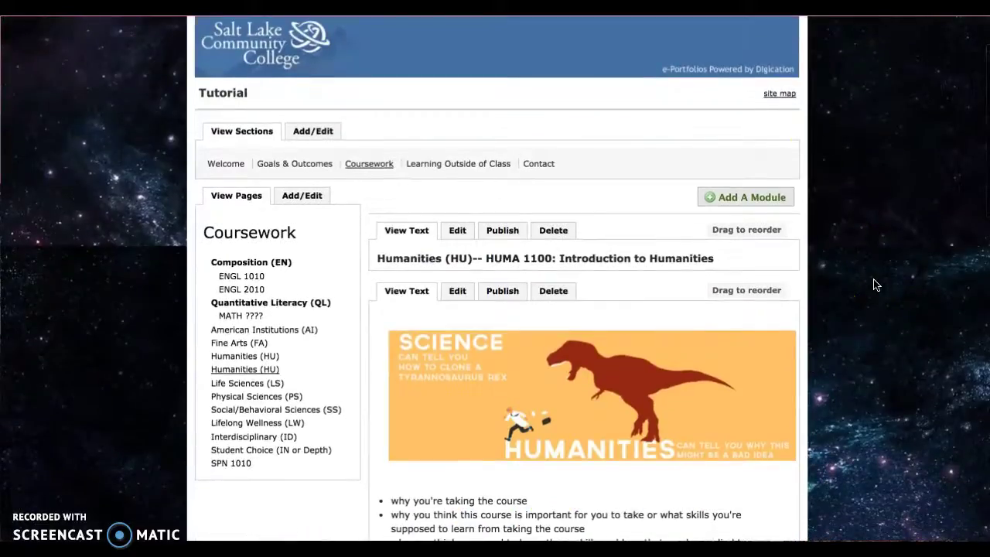
{"action": "scroll", "coordinate": [875, 285], "scroll_direction": "down", "scroll_amount": 2}
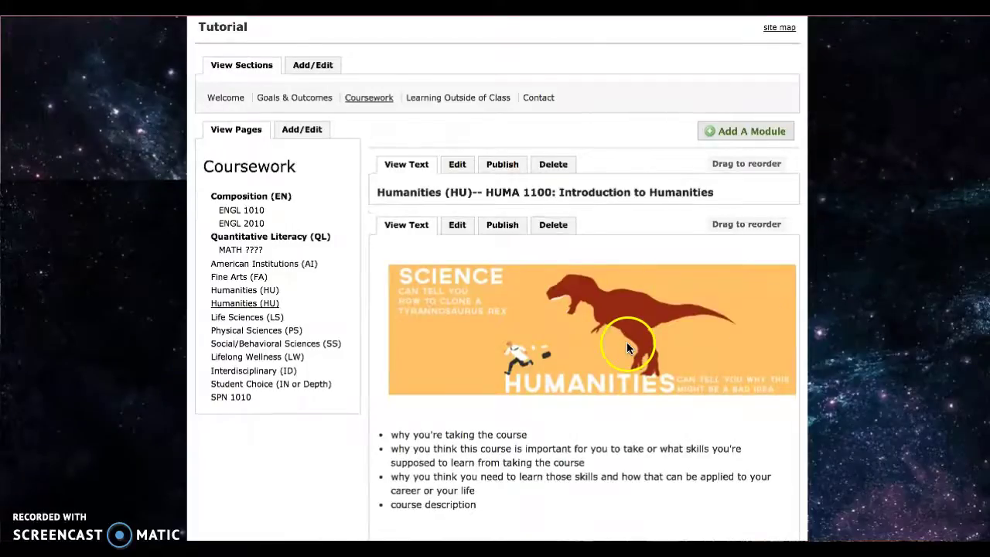
{"action": "scroll", "coordinate": [626, 342], "scroll_direction": "down", "scroll_amount": 1}
{"action": "left_click_drag", "start_coordinate": [486, 144], "coordinate": [729, 142]}
{"action": "scroll", "coordinate": [716, 303], "scroll_direction": "down", "scroll_amount": 1}
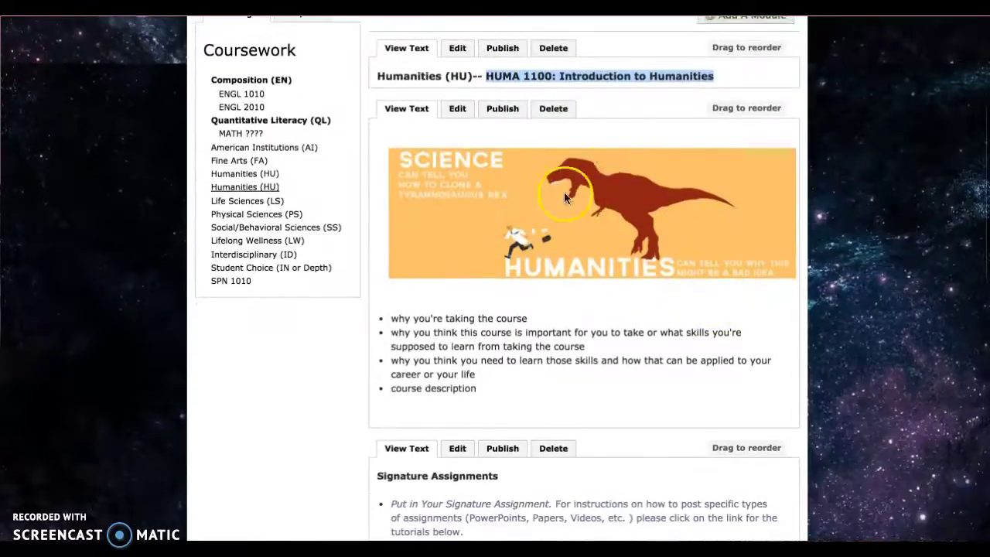
{"action": "scroll", "coordinate": [580, 369], "scroll_direction": "down", "scroll_amount": 1}
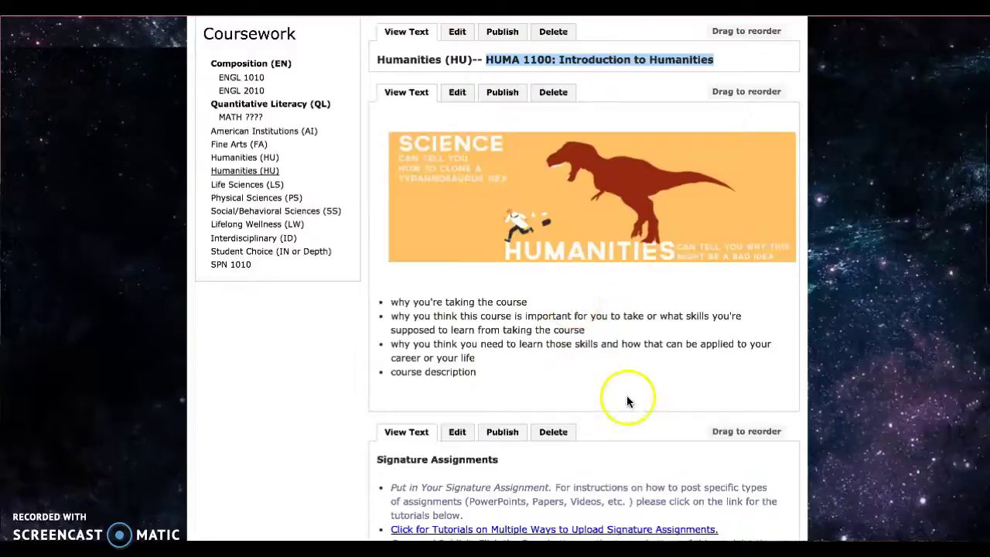
{"action": "scroll", "coordinate": [607, 401], "scroll_direction": "down", "scroll_amount": 4}
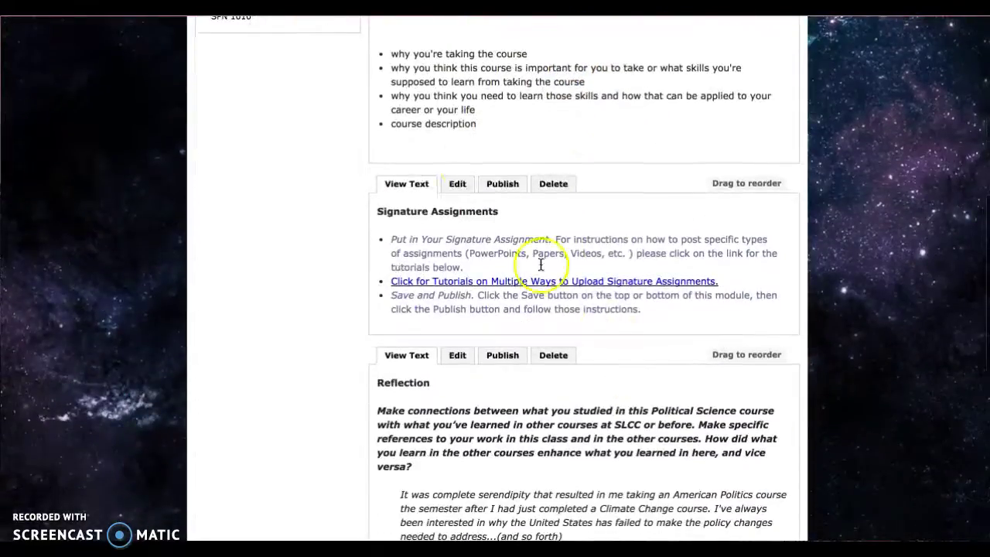
{"action": "left_click", "coordinate": [465, 190]}
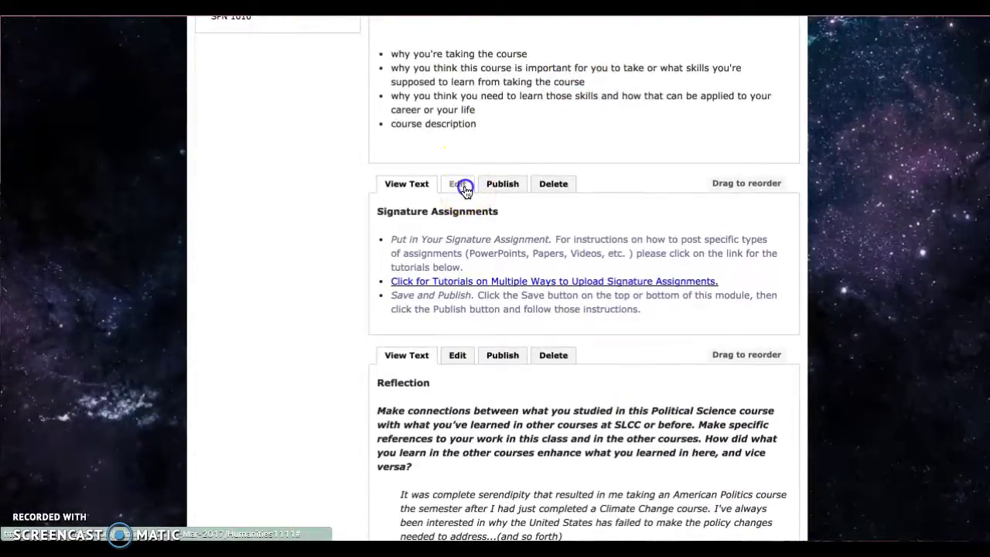
Delete the bulleted placeholder instructions below the Signature Assignments heading
{"action": "scroll", "coordinate": [878, 370], "scroll_direction": "down", "scroll_amount": 1}
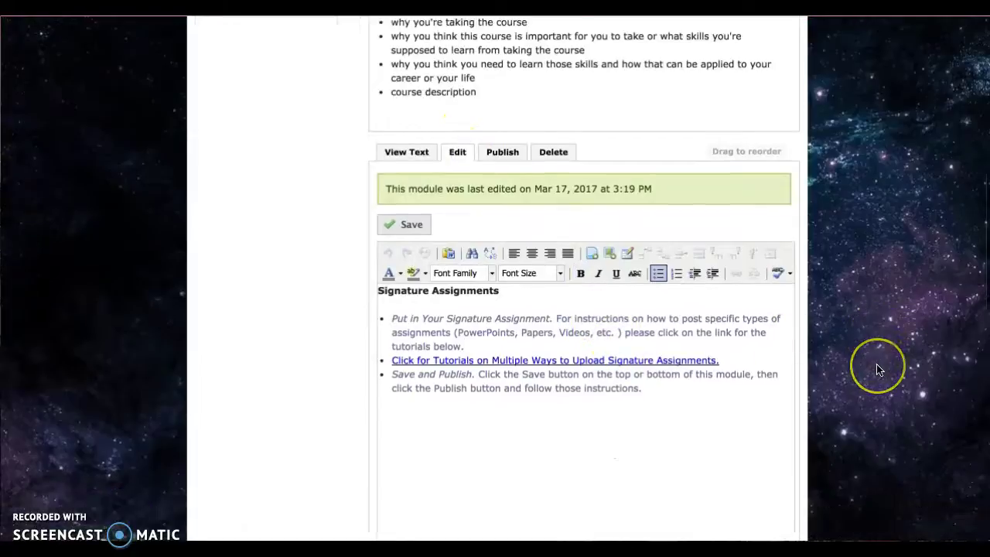
{"action": "scroll", "coordinate": [878, 370], "scroll_direction": "down", "scroll_amount": 1}
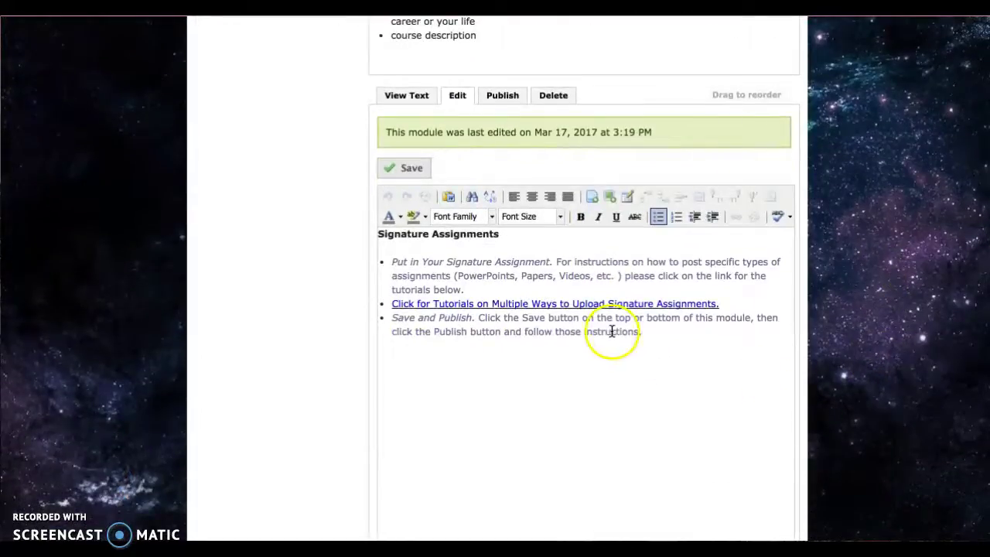
{"action": "left_click_drag", "start_coordinate": [682, 335], "coordinate": [377, 249]}
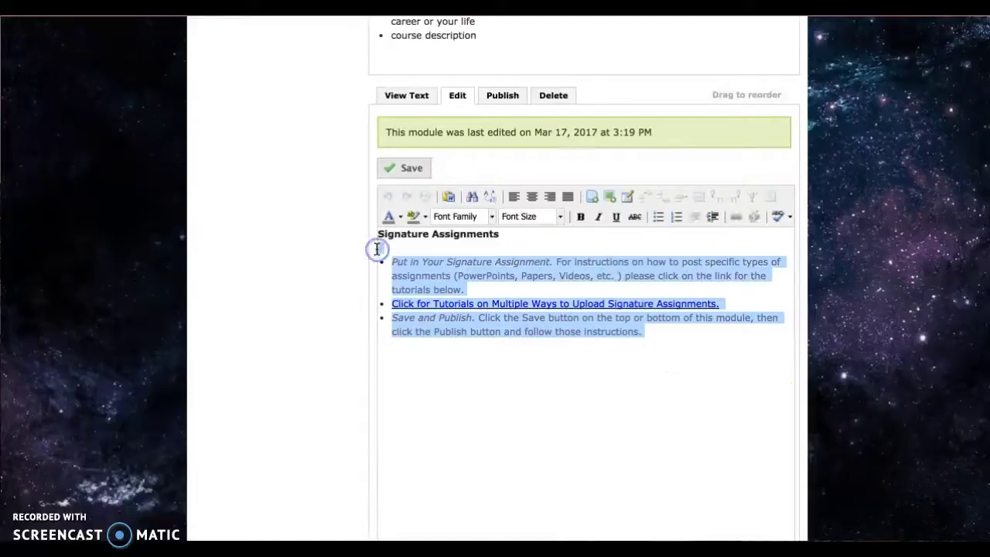
{"action": "key", "text": "BackSpace"}
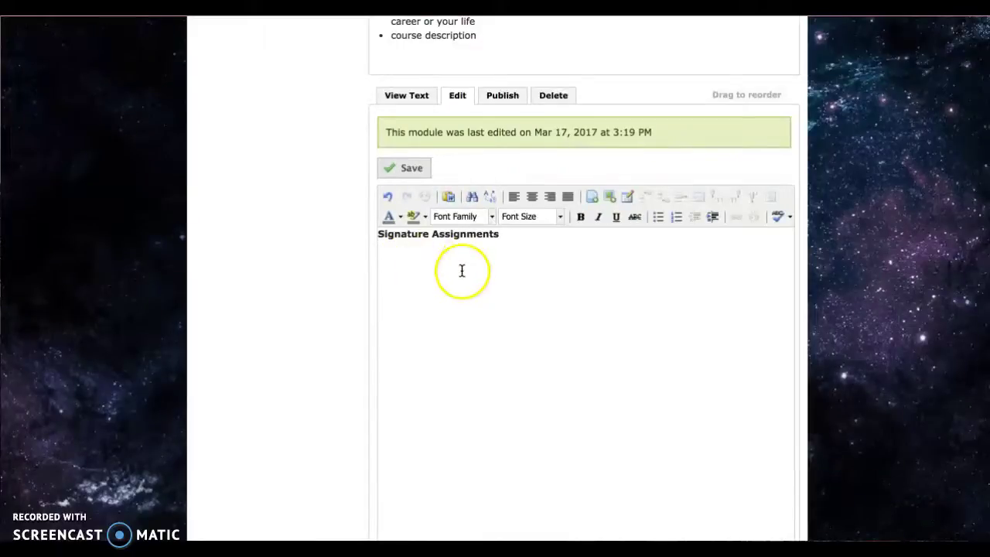
Upload example_1.jpg from the Desktop and insert it below the Signature Assignments heading with no alignment
{"action": "left_click", "coordinate": [609, 200]}
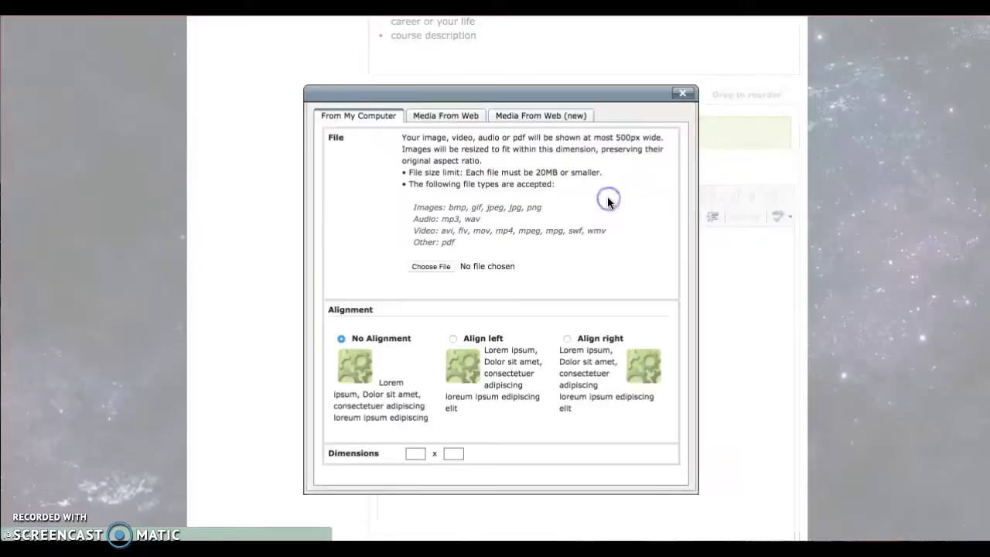
{"action": "left_click", "coordinate": [441, 267]}
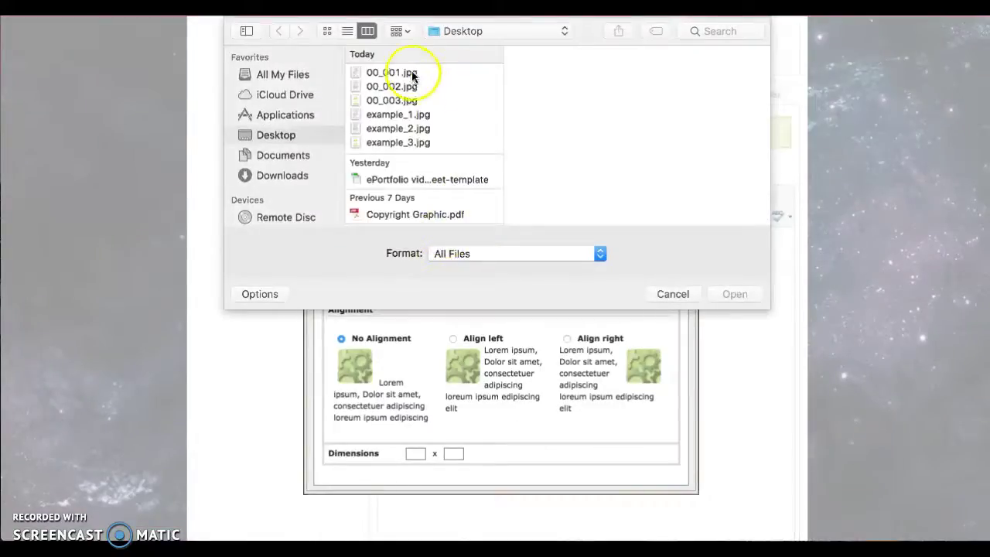
{"action": "left_click", "coordinate": [420, 114]}
{"action": "left_click", "coordinate": [724, 294]}
{"action": "scroll", "coordinate": [578, 312], "scroll_direction": "down", "scroll_amount": 5}
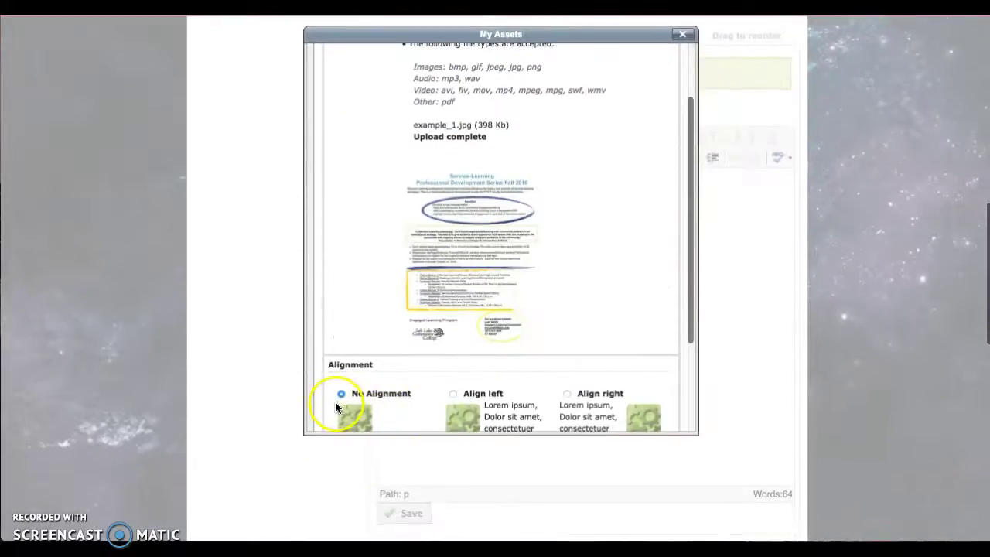
{"action": "scroll", "coordinate": [405, 387], "scroll_direction": "down", "scroll_amount": 4}
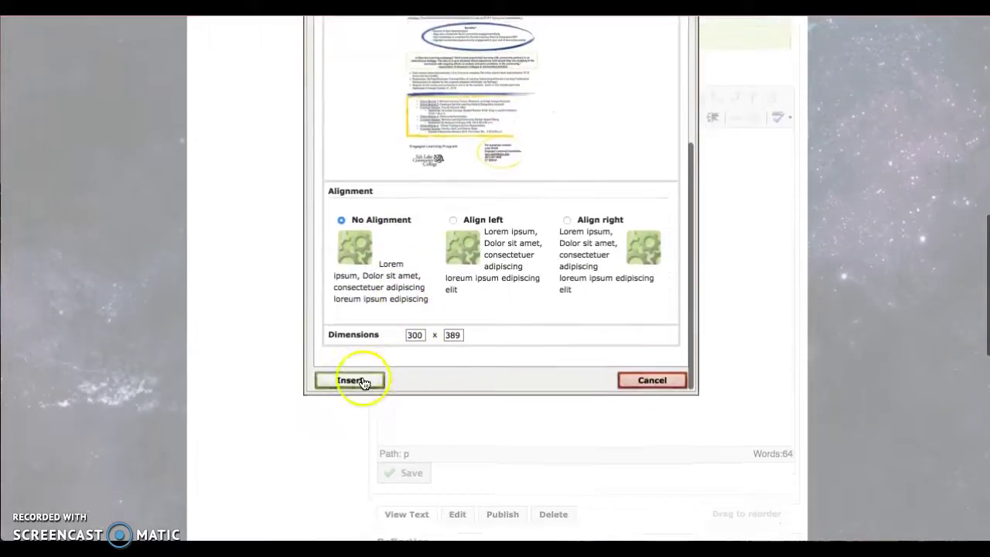
{"action": "left_click", "coordinate": [362, 380]}
Enlarge the inserted Service-Learning page image to nearly the full width of the text area
{"action": "scroll", "coordinate": [641, 343], "scroll_direction": "down", "scroll_amount": 1}
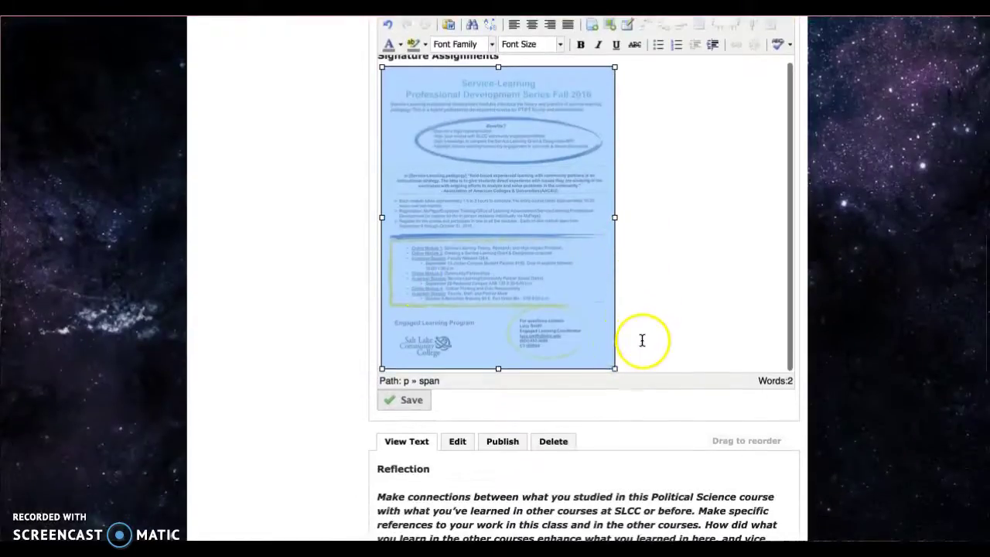
{"action": "left_click_drag", "start_coordinate": [614, 369], "coordinate": [959, 496]}
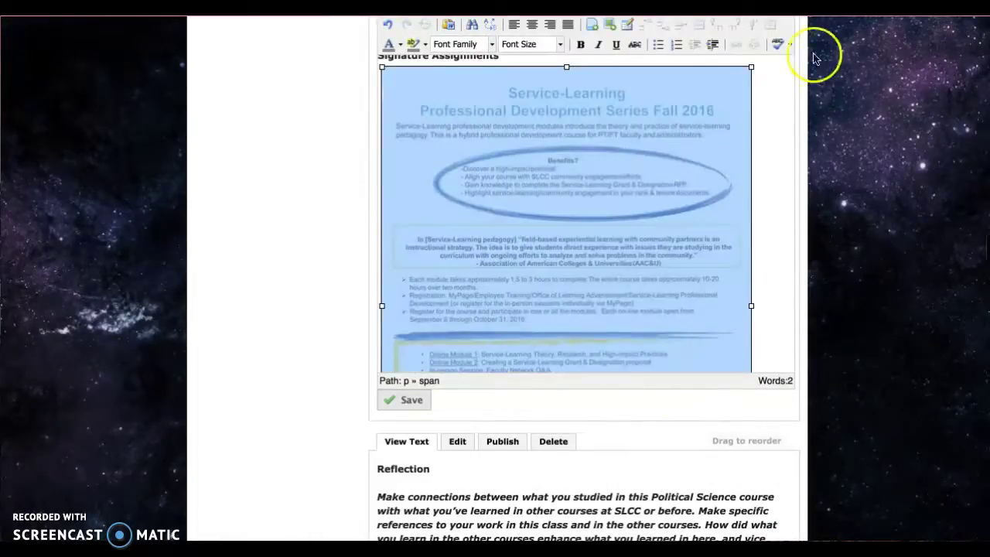
{"action": "left_click_drag", "start_coordinate": [752, 66], "coordinate": [827, 25]}
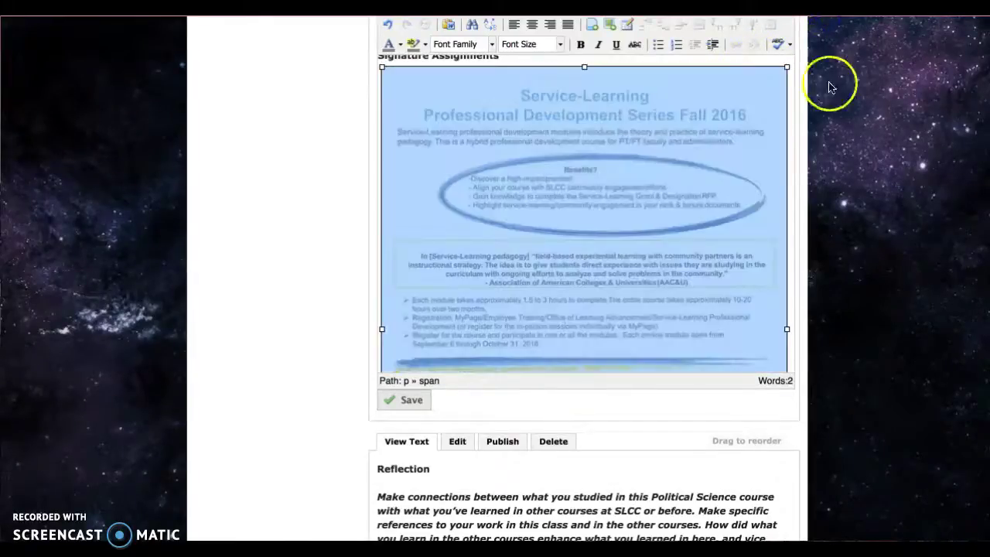
Upload example_2.jpg from the Desktop and insert it after the first page image with no alignment
{"action": "left_click", "coordinate": [790, 116]}
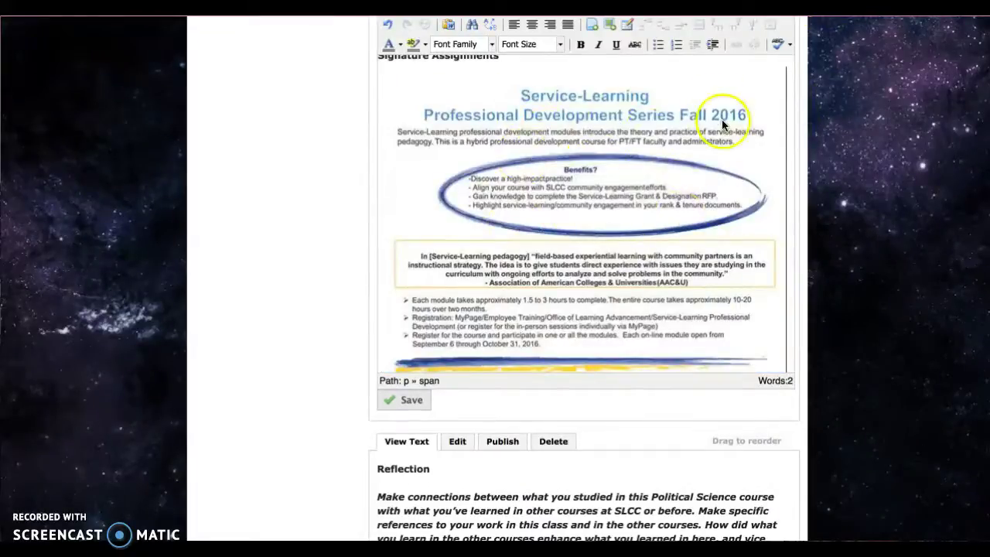
{"action": "left_click", "coordinate": [610, 27]}
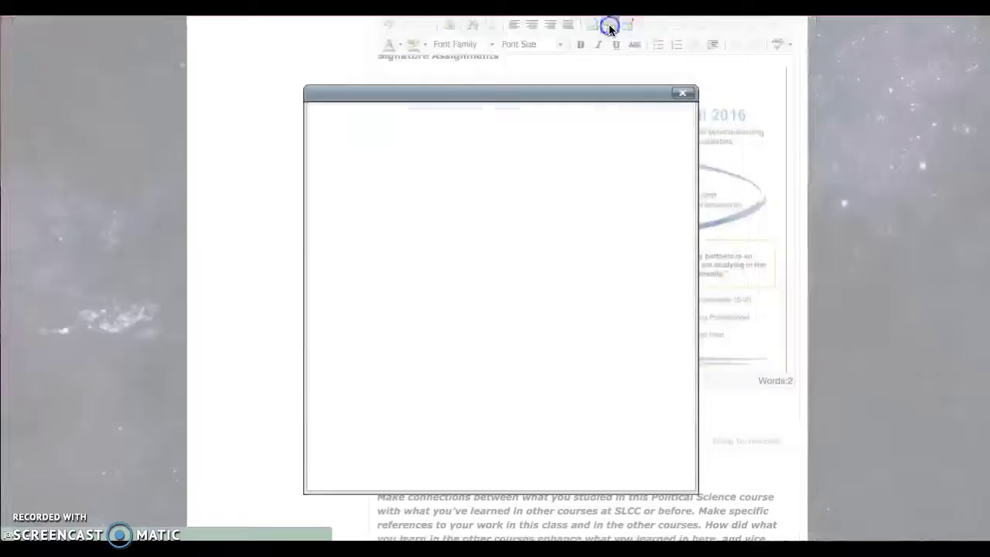
{"action": "left_click", "coordinate": [431, 267]}
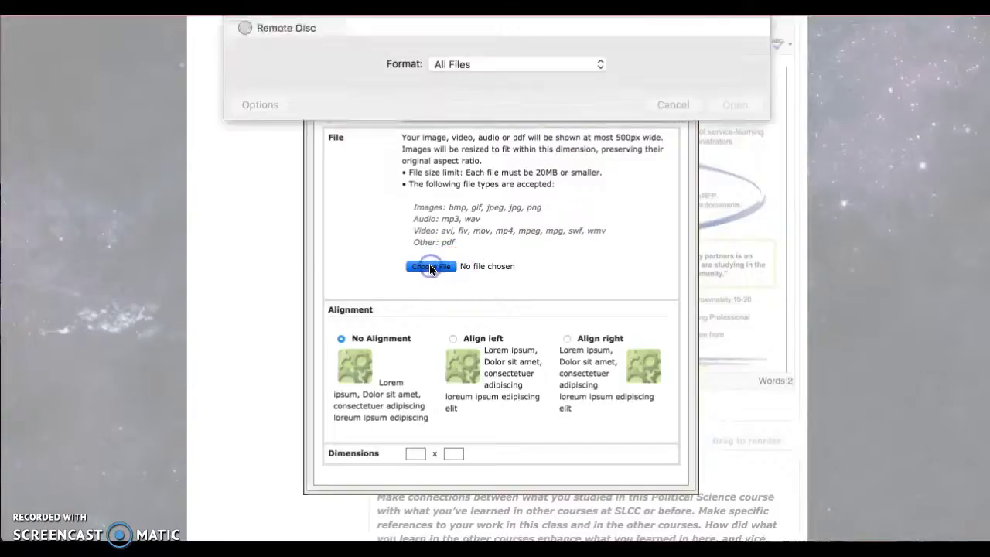
{"action": "left_click", "coordinate": [412, 128]}
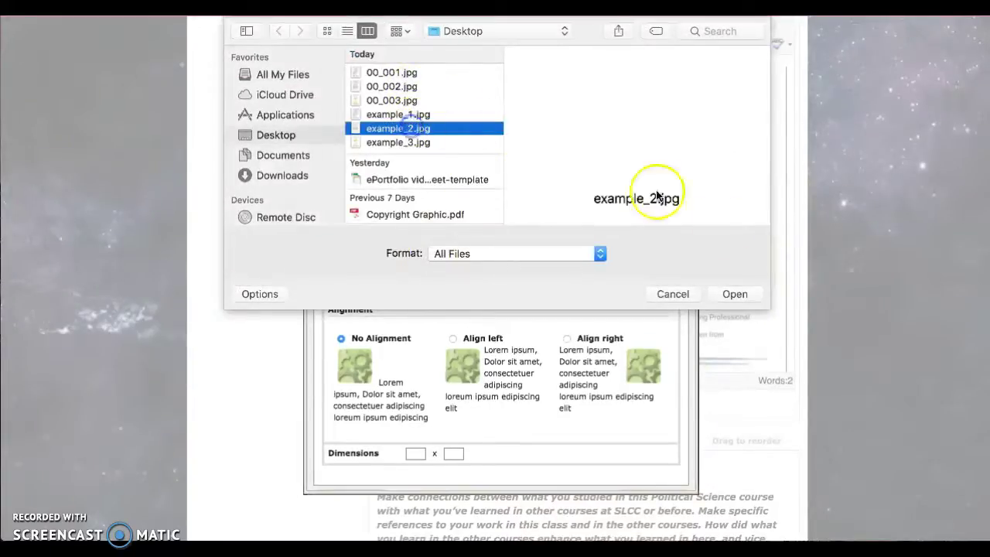
{"action": "left_click", "coordinate": [743, 296]}
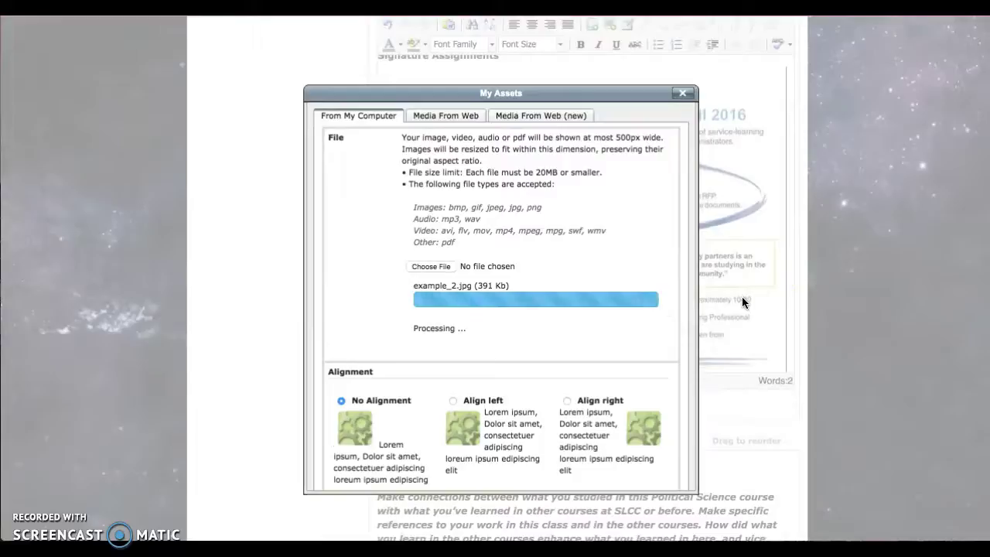
{"action": "scroll", "coordinate": [495, 325], "scroll_direction": "down", "scroll_amount": 6}
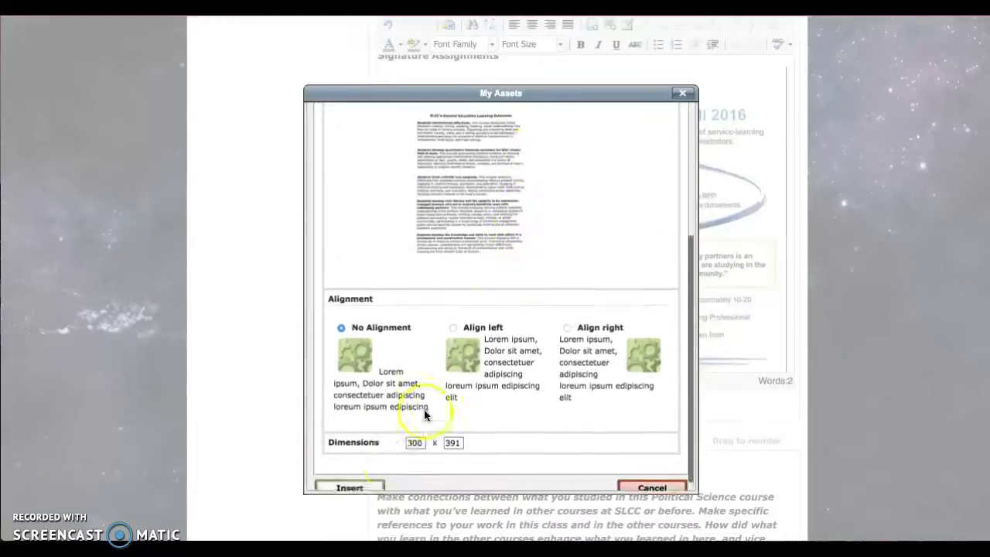
{"action": "left_click", "coordinate": [356, 456]}
Enlarge the General Education Learning Outcomes page image to nearly the full width of the text area
{"action": "scroll", "coordinate": [721, 239], "scroll_direction": "down", "scroll_amount": 5}
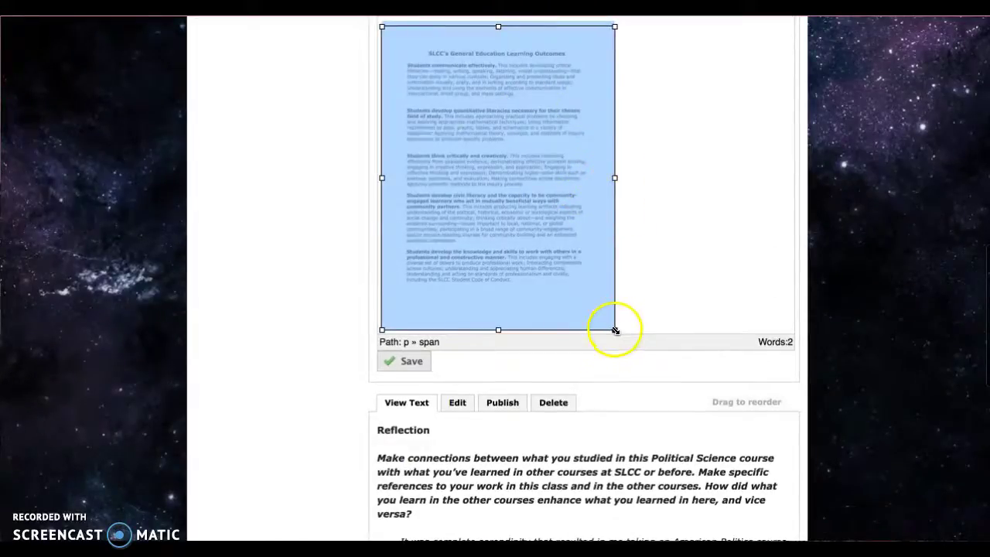
{"action": "left_click", "coordinate": [496, 104]}
{"action": "left_click_drag", "start_coordinate": [615, 331], "coordinate": [777, 496]}
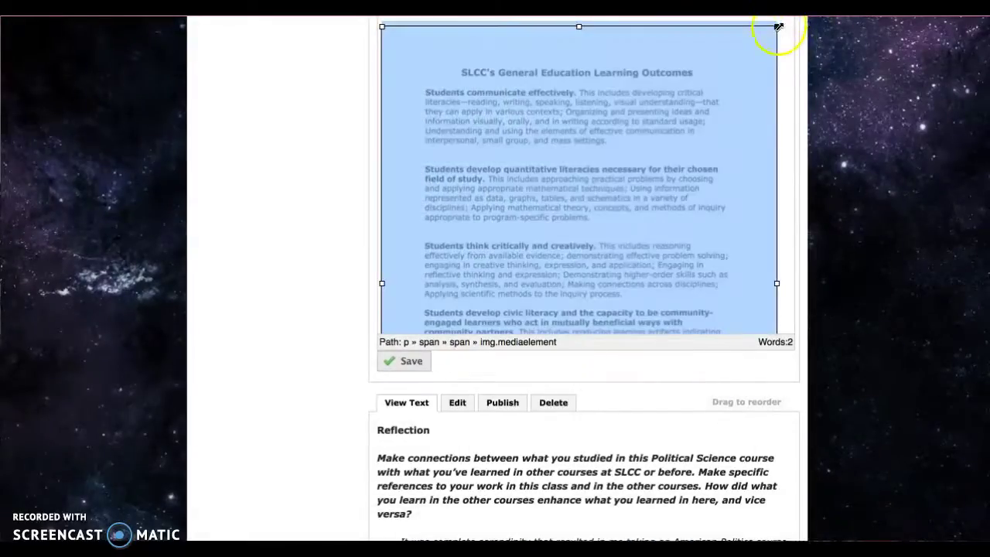
{"action": "left_click_drag", "start_coordinate": [779, 26], "coordinate": [794, 23]}
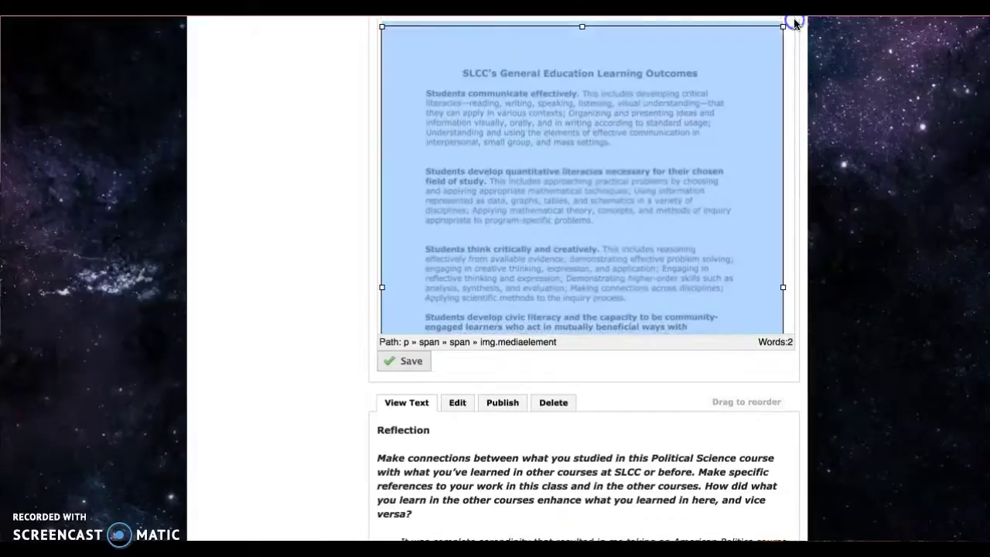
Upload example_3.jpg from the Desktop and insert it after the General Education Learning Outcomes page image with no alignment
{"action": "scroll", "coordinate": [786, 72], "scroll_direction": "up", "scroll_amount": 2}
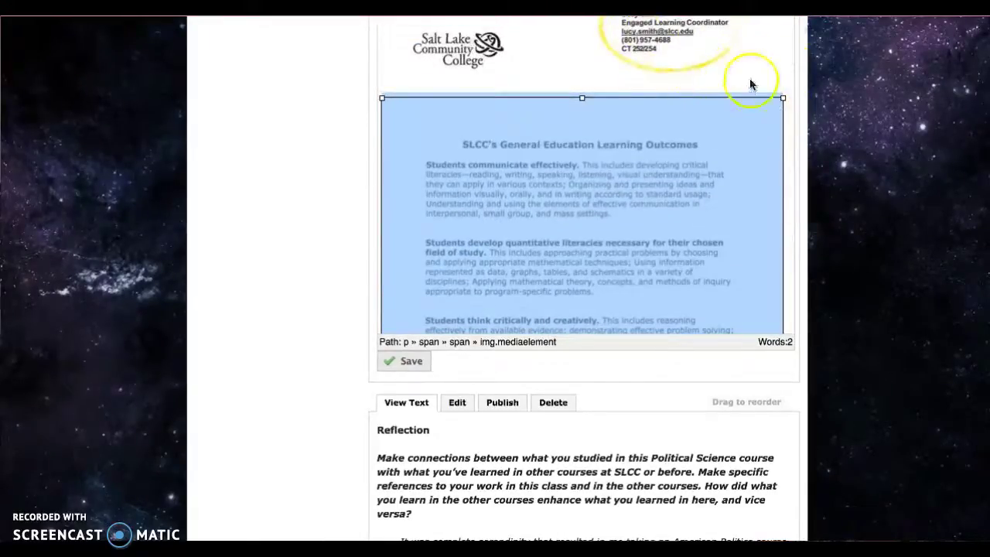
{"action": "left_click", "coordinate": [789, 129]}
{"action": "scroll", "coordinate": [791, 129], "scroll_direction": "up", "scroll_amount": 2}
{"action": "scroll", "coordinate": [790, 129], "scroll_direction": "up", "scroll_amount": 5}
{"action": "scroll", "coordinate": [871, 126], "scroll_direction": "up", "scroll_amount": 2}
{"action": "scroll", "coordinate": [865, 126], "scroll_direction": "up", "scroll_amount": 1}
{"action": "left_click", "coordinate": [610, 140]}
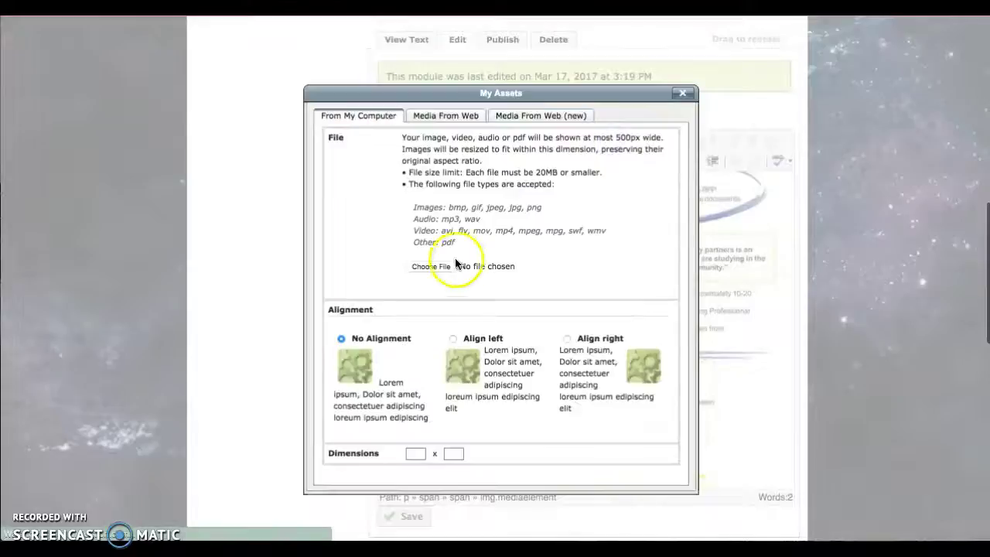
{"action": "left_click", "coordinate": [431, 266]}
{"action": "left_click", "coordinate": [398, 142]}
{"action": "left_click", "coordinate": [725, 292]}
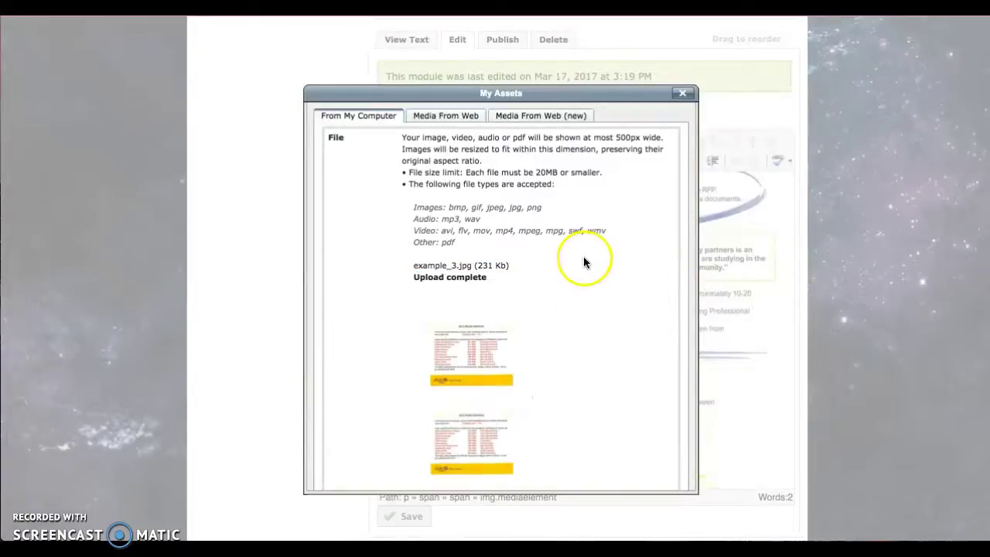
{"action": "scroll", "coordinate": [584, 263], "scroll_direction": "down", "scroll_amount": 10}
{"action": "left_click", "coordinate": [364, 438]}
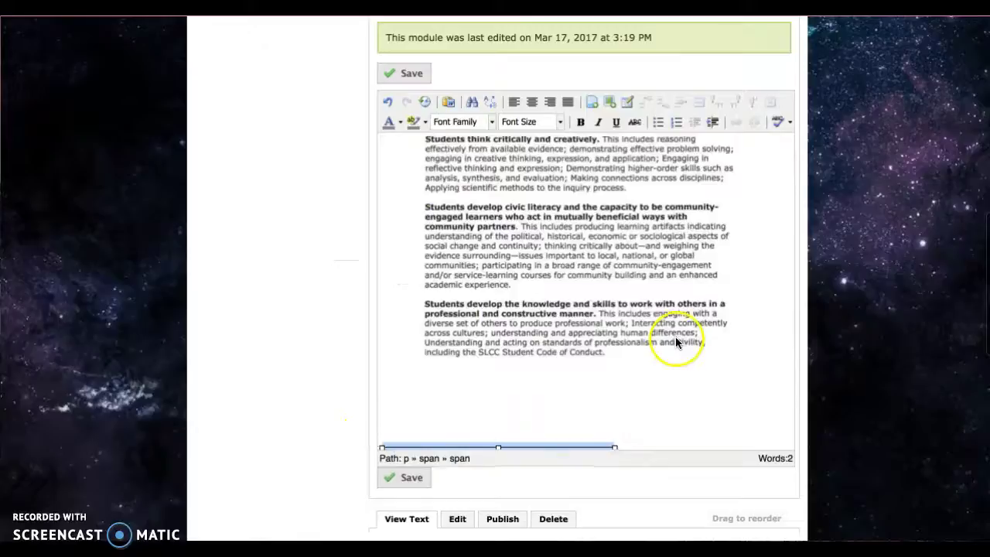
Enlarge the inserted SLCC Police Services page image to nearly the full width of the text area
{"action": "scroll", "coordinate": [675, 339], "scroll_direction": "down", "scroll_amount": 10}
{"action": "left_click_drag", "start_coordinate": [615, 305], "coordinate": [824, 535]}
{"action": "scroll", "coordinate": [782, 304], "scroll_direction": "up", "scroll_amount": 2}
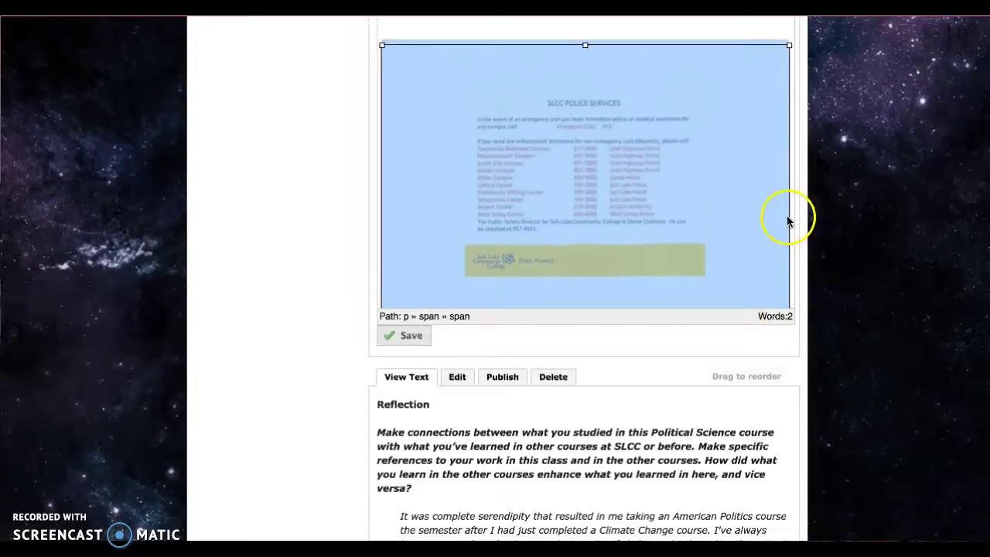
{"action": "left_click", "coordinate": [728, 230]}
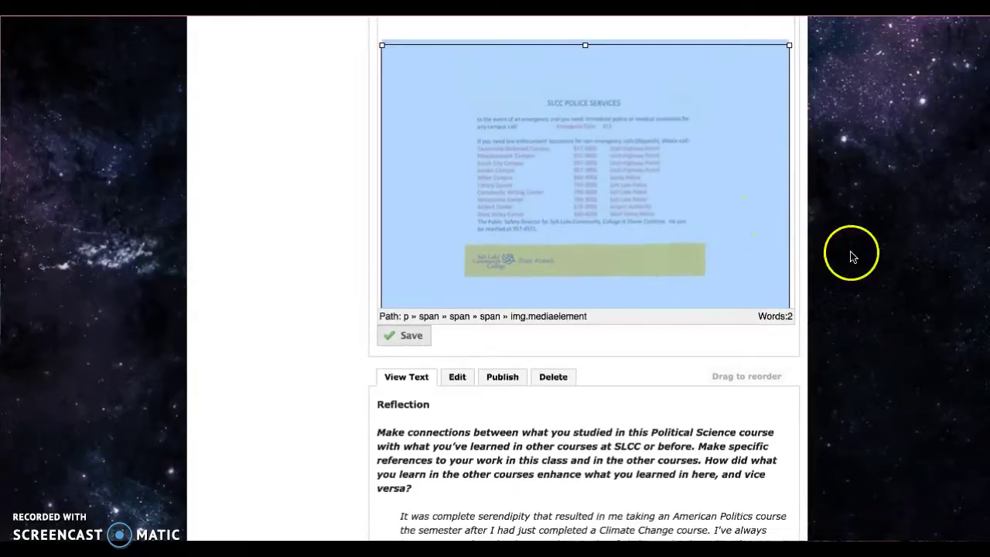
Save and publish the Signature Assignments module, and review the inserted page images in its text view
{"action": "scroll", "coordinate": [840, 254], "scroll_direction": "up", "scroll_amount": 4}
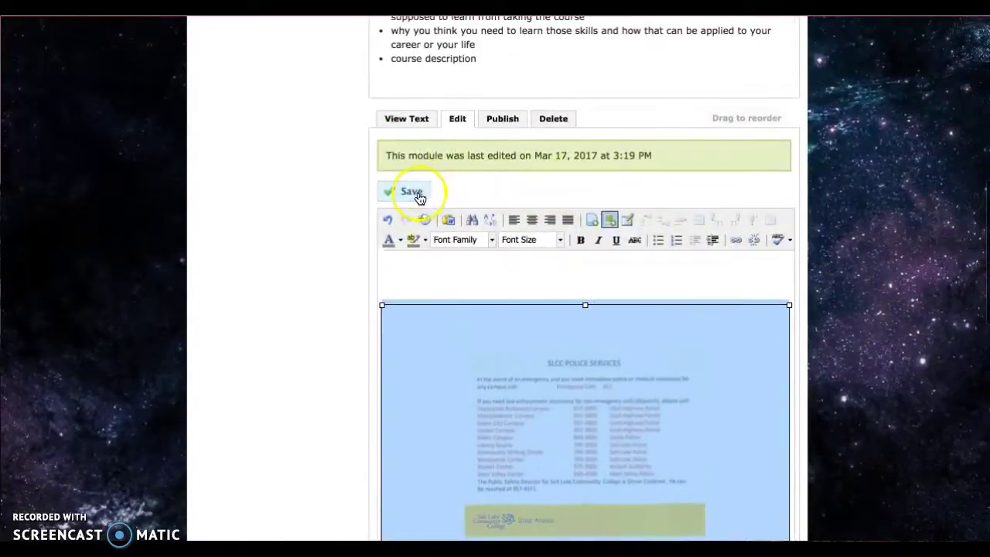
{"action": "left_click", "coordinate": [416, 192]}
{"action": "left_click", "coordinate": [505, 118]}
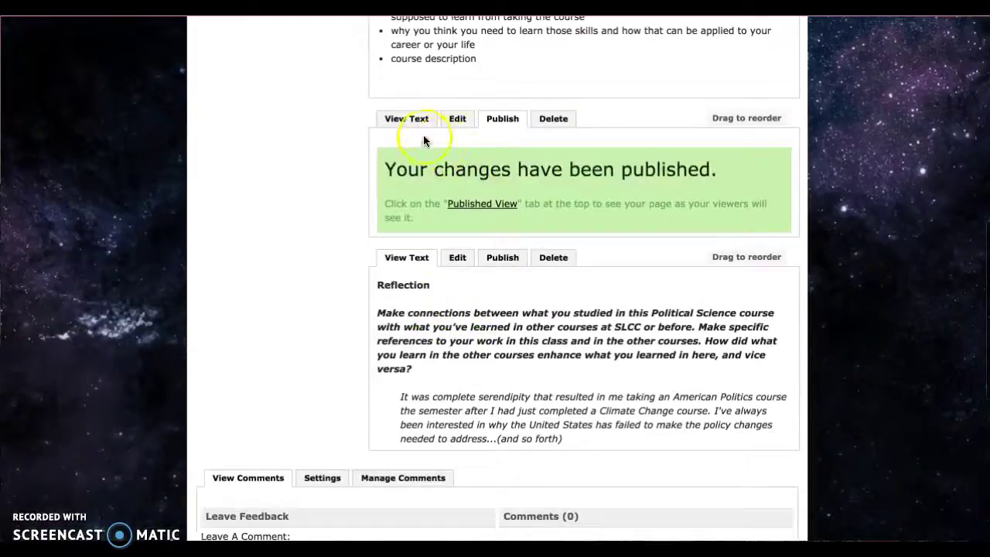
{"action": "left_click", "coordinate": [409, 118]}
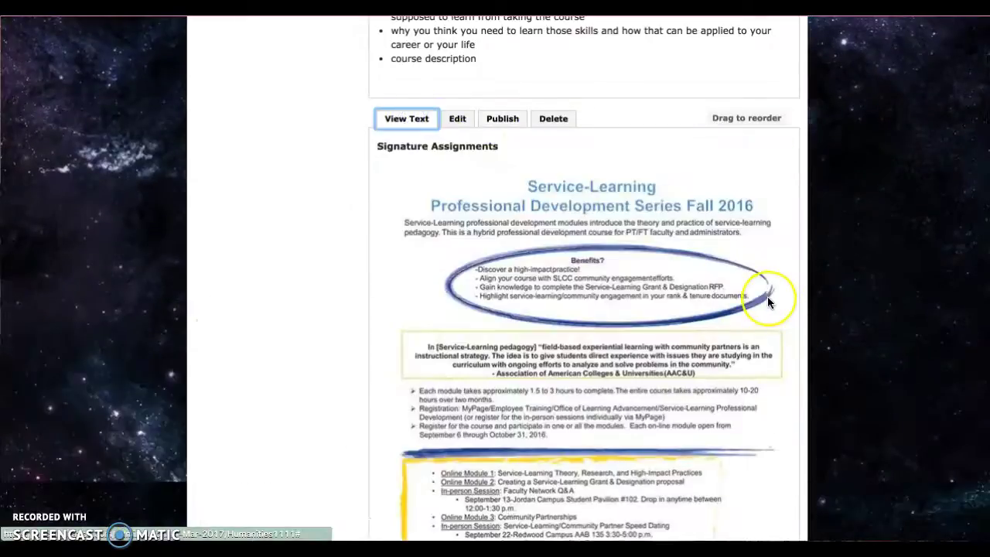
{"action": "scroll", "coordinate": [768, 302], "scroll_direction": "down", "scroll_amount": 12}
{"action": "scroll", "coordinate": [768, 303], "scroll_direction": "down", "scroll_amount": 10}
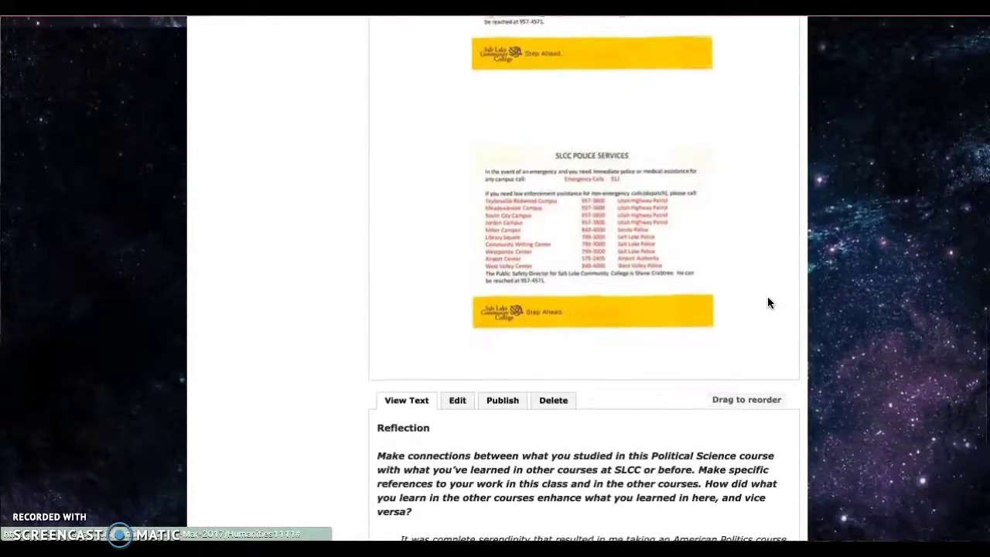
Reopen the Signature Assignments module for editing and delete all the inserted page images, keeping only the heading
{"action": "scroll", "coordinate": [769, 303], "scroll_direction": "up", "scroll_amount": 15}
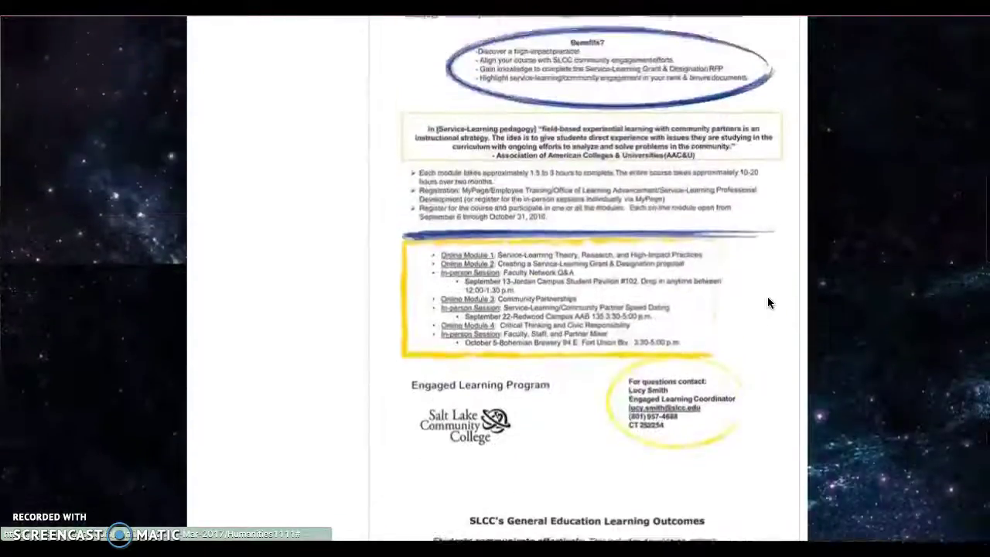
{"action": "scroll", "coordinate": [768, 302], "scroll_direction": "up", "scroll_amount": 5}
{"action": "left_click", "coordinate": [455, 154]}
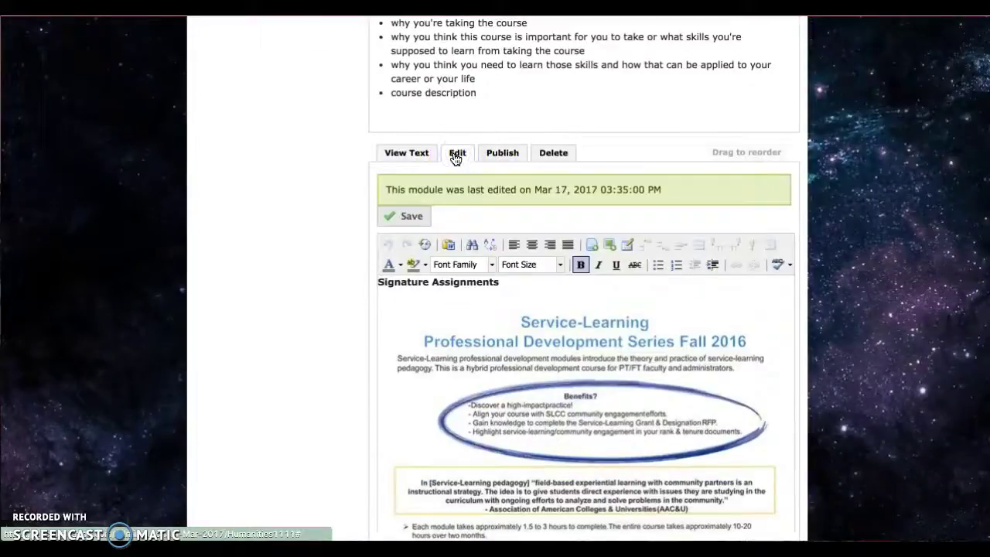
{"action": "left_click", "coordinate": [596, 370]}
{"action": "key", "text": "Delete"}
{"action": "left_click", "coordinate": [597, 369]}
{"action": "key", "text": "Delete"}
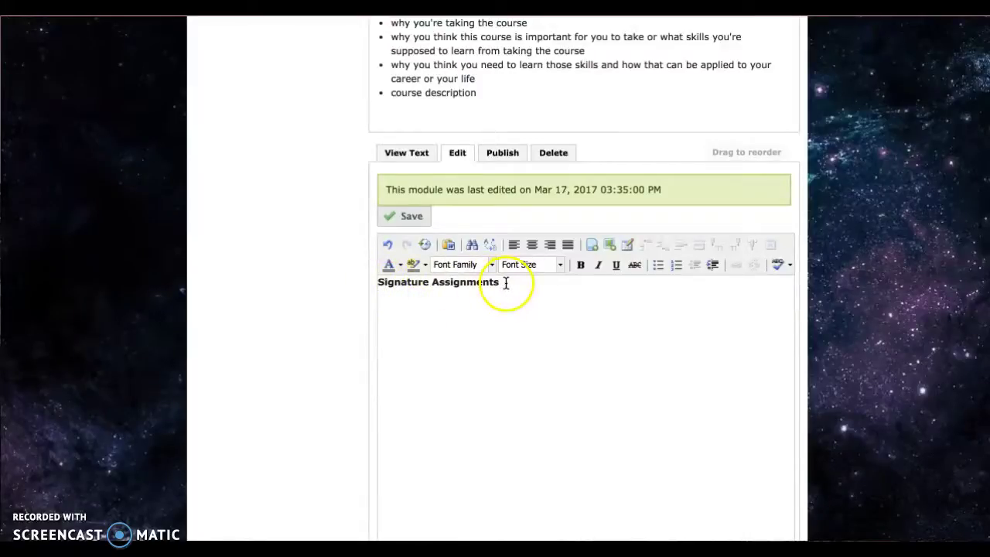
Save and publish the emptied Signature Assignments module and return to its text view
{"action": "left_click", "coordinate": [408, 216]}
{"action": "left_click", "coordinate": [502, 152]}
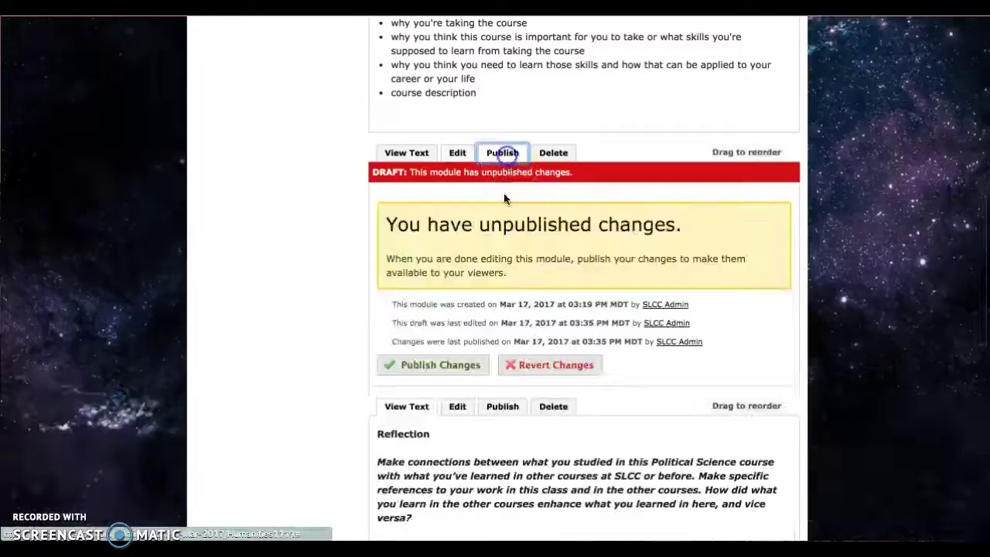
{"action": "left_click", "coordinate": [461, 359]}
{"action": "left_click", "coordinate": [405, 153]}
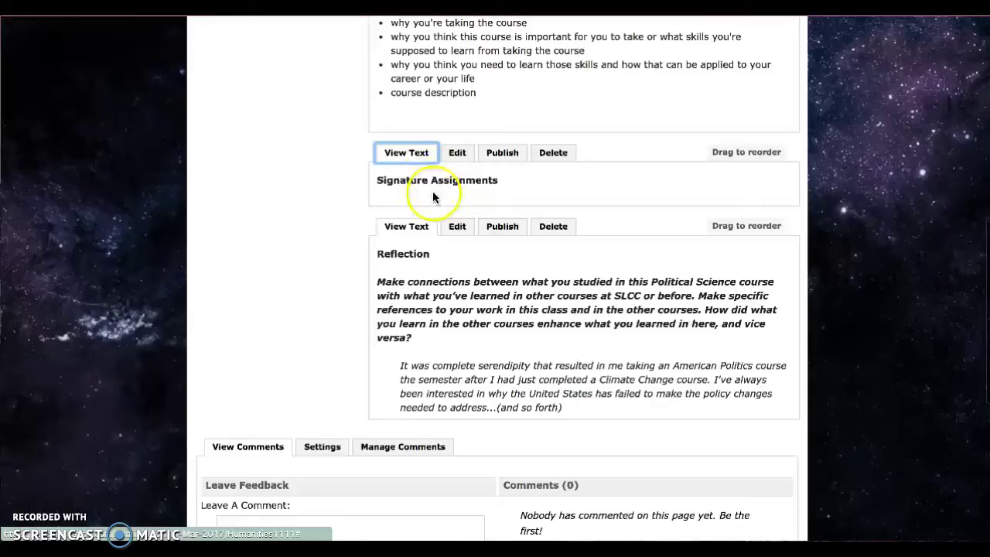
Add a Gallery module to the Humanities page and move it directly below the Signature Assignments module
{"action": "scroll", "coordinate": [632, 165], "scroll_direction": "up", "scroll_amount": 5}
{"action": "left_click", "coordinate": [748, 81]}
{"action": "left_click", "coordinate": [436, 185]}
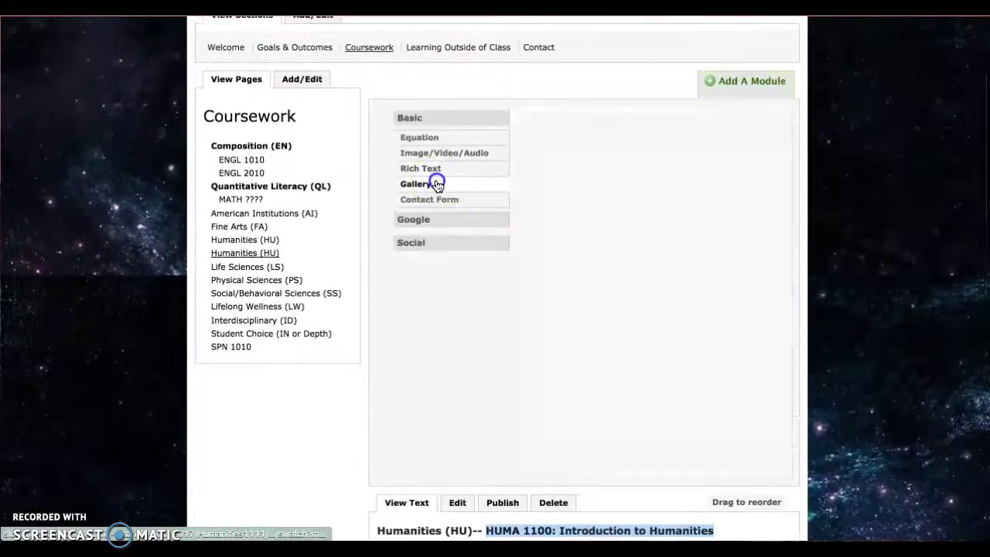
{"action": "left_click", "coordinate": [746, 350]}
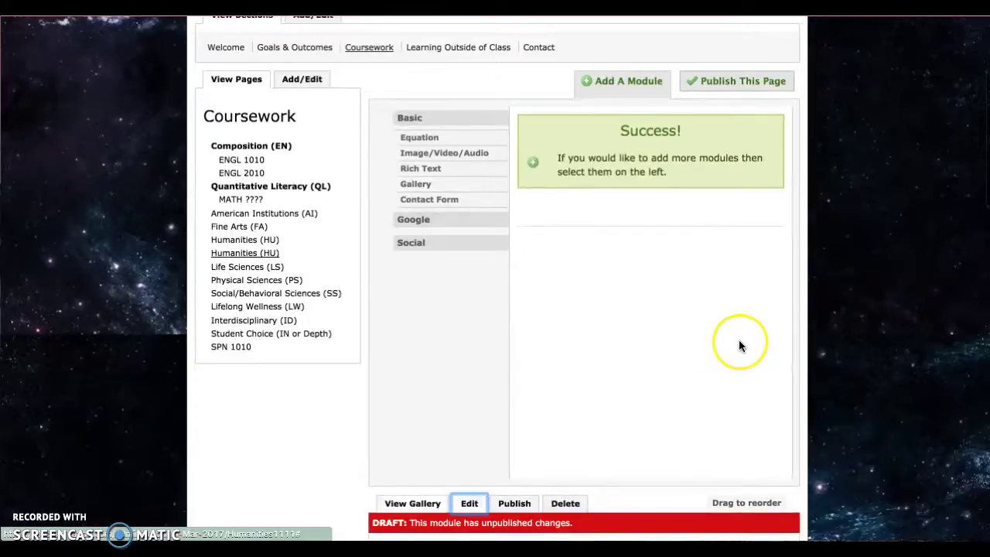
{"action": "scroll", "coordinate": [787, 93], "scroll_direction": "down", "scroll_amount": 2}
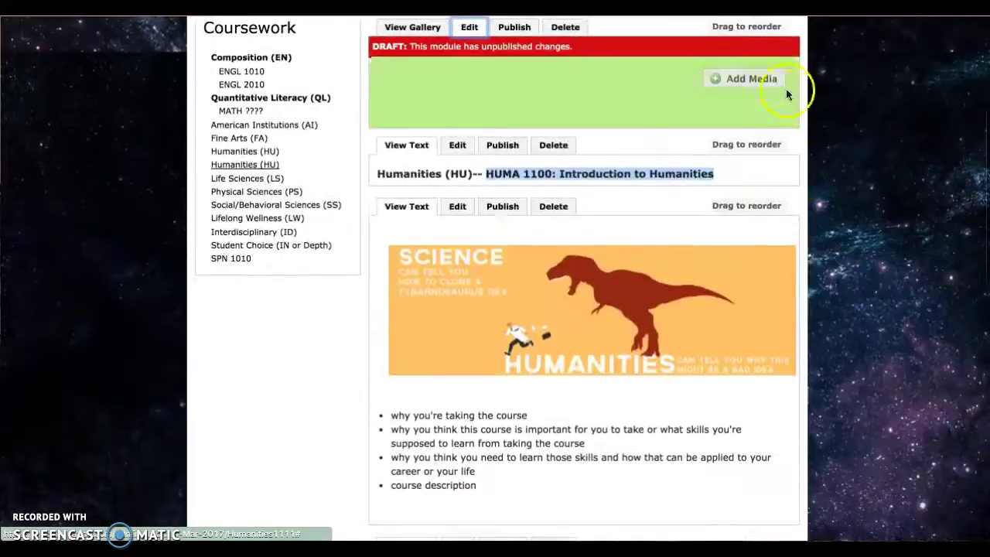
{"action": "mouse_move", "coordinate": [736, 28]}
{"action": "left_mouse_down"}
{"action": "mouse_move", "coordinate": [747, 157]}
{"action": "mouse_move", "coordinate": [747, 548]}
{"action": "mouse_move", "coordinate": [730, 250]}
{"action": "mouse_move", "coordinate": [728, 266]}
{"action": "left_mouse_up"}
Upload example_1.jpg, example_2.jpg and example_3.jpg from the Desktop together into the gallery
{"action": "left_click", "coordinate": [766, 318]}
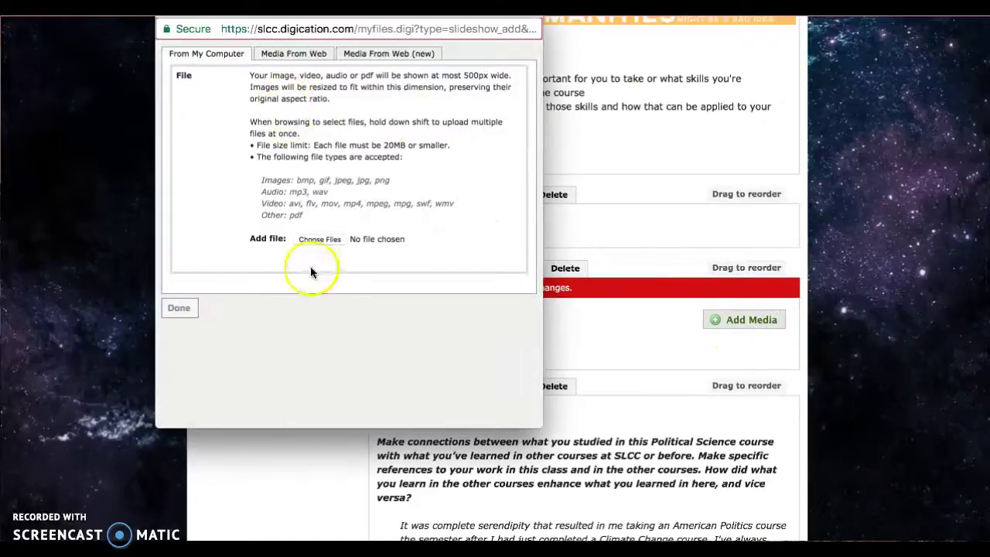
{"action": "left_click", "coordinate": [321, 240]}
{"action": "left_click_drag", "start_coordinate": [320, 114], "coordinate": [260, 151]}
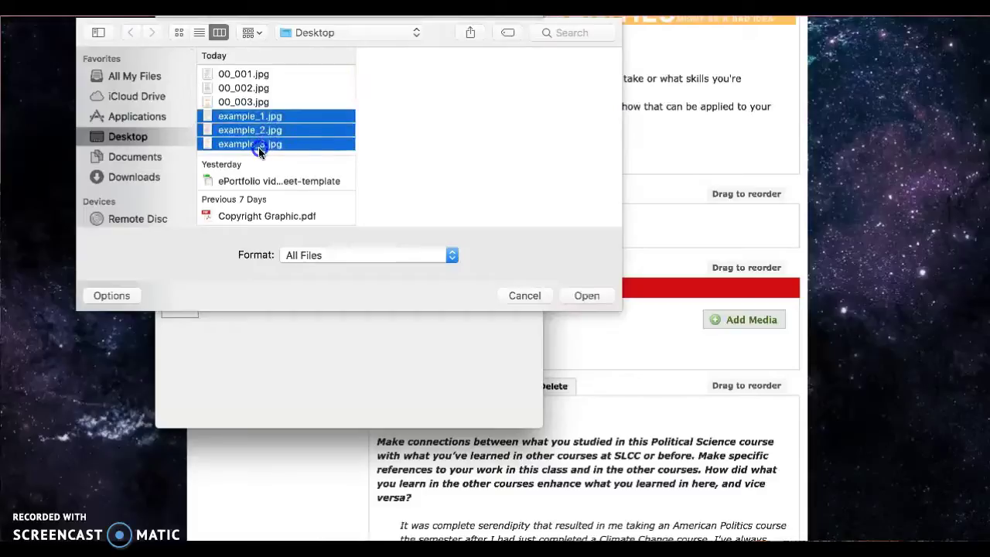
{"action": "left_click", "coordinate": [590, 296]}
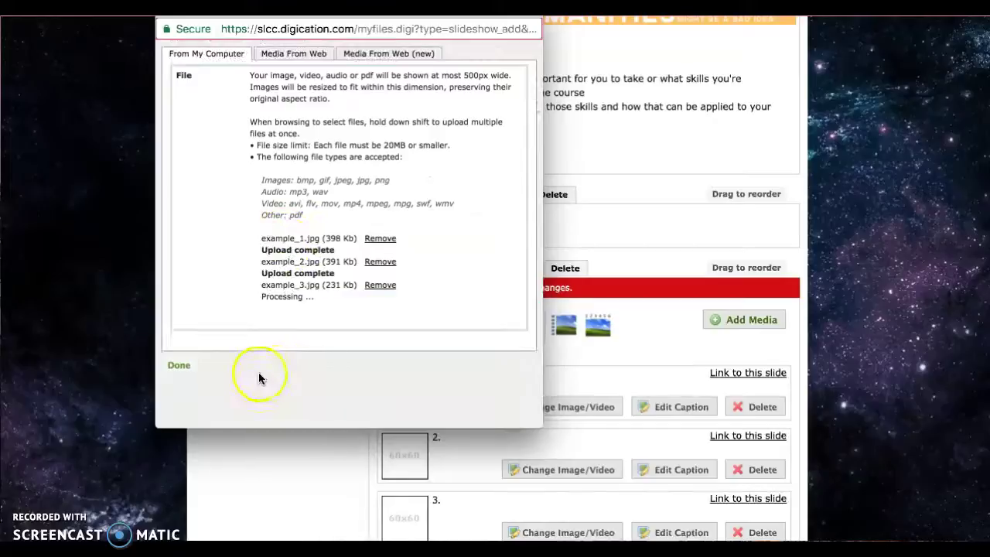
{"action": "left_click", "coordinate": [180, 365]}
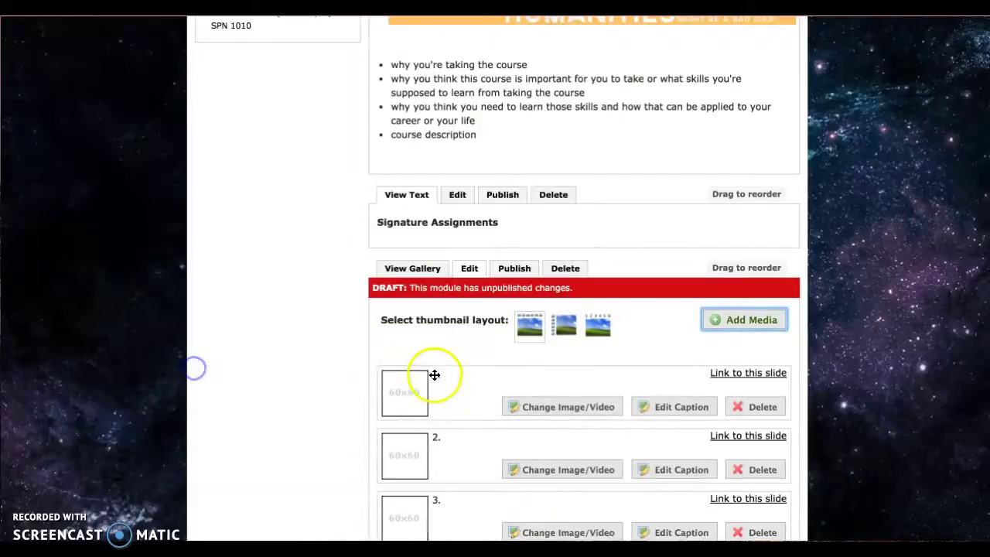
Set the gallery's thumbnail layout to the numbered style
{"action": "scroll", "coordinate": [855, 289], "scroll_direction": "down", "scroll_amount": 3}
{"action": "scroll", "coordinate": [861, 291], "scroll_direction": "down", "scroll_amount": 2}
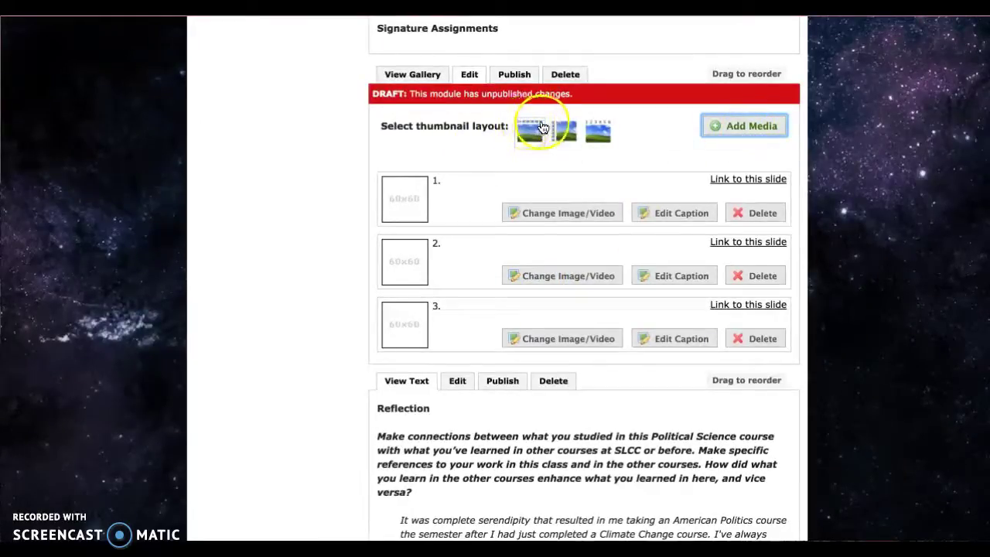
{"action": "left_click", "coordinate": [599, 137]}
{"action": "left_click_drag", "start_coordinate": [459, 202], "coordinate": [460, 243]}
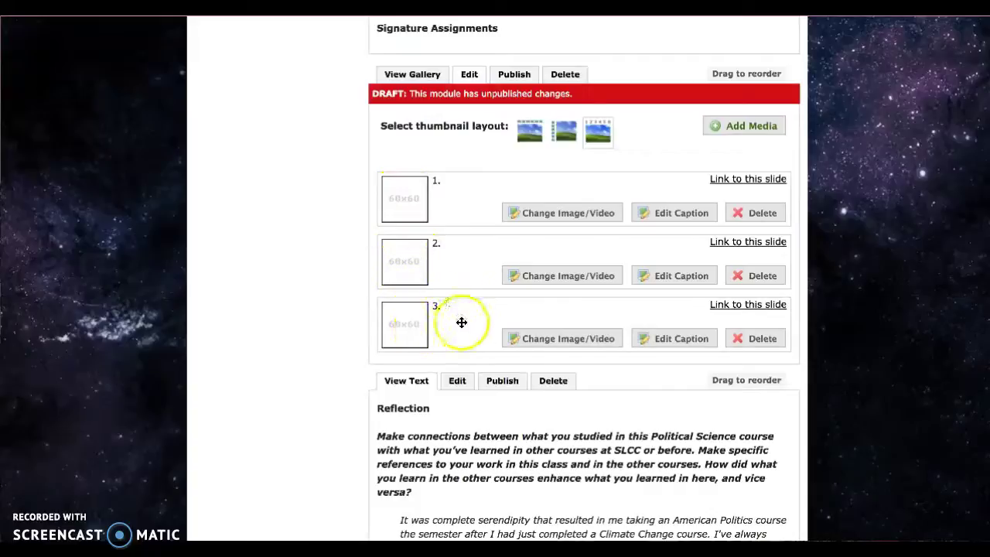
Preview the gallery by switching between slides 1, 2 and 3, and return to editing it
{"action": "left_click", "coordinate": [413, 75]}
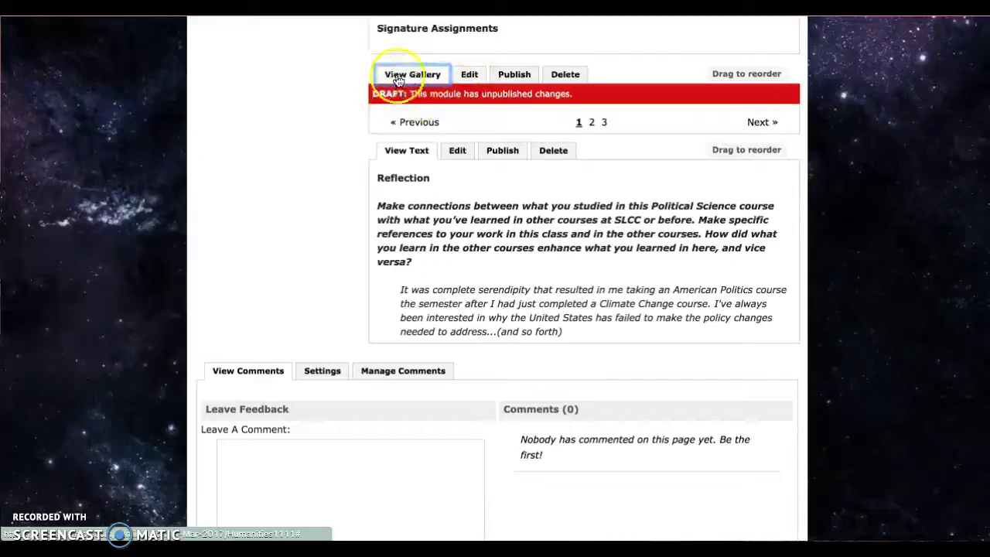
{"action": "left_click", "coordinate": [592, 122]}
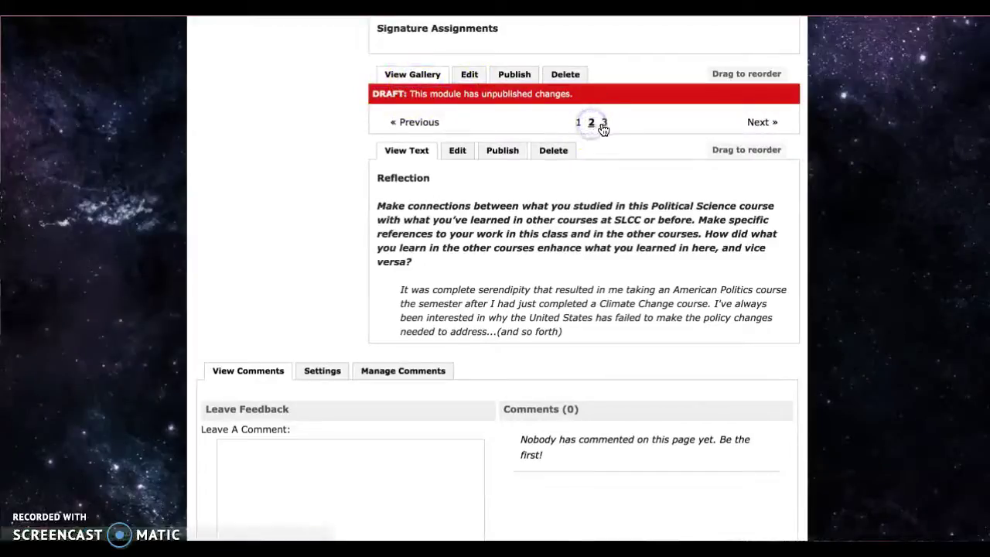
{"action": "left_click", "coordinate": [604, 123]}
{"action": "left_click", "coordinate": [595, 122]}
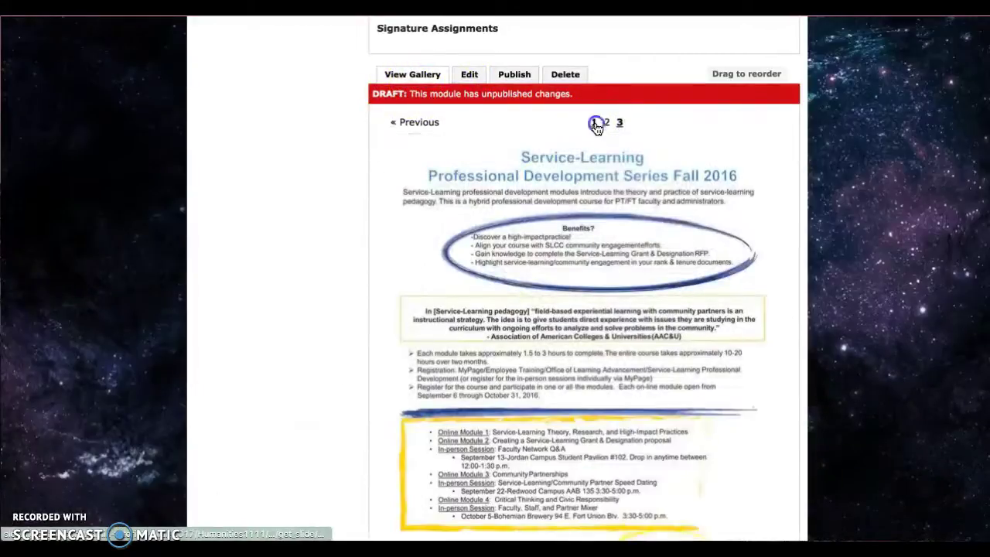
{"action": "left_click", "coordinate": [580, 122]}
{"action": "left_click", "coordinate": [470, 74]}
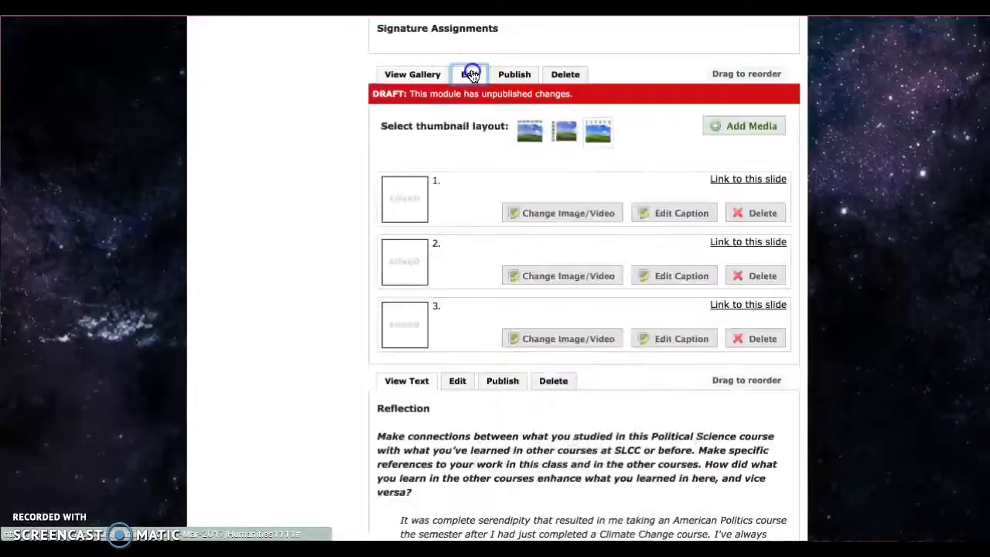
{"action": "mouse_move", "coordinate": [455, 258]}
{"action": "left_mouse_down"}
{"action": "mouse_move", "coordinate": [462, 317]}
{"action": "mouse_move", "coordinate": [458, 240]}
{"action": "left_mouse_up"}
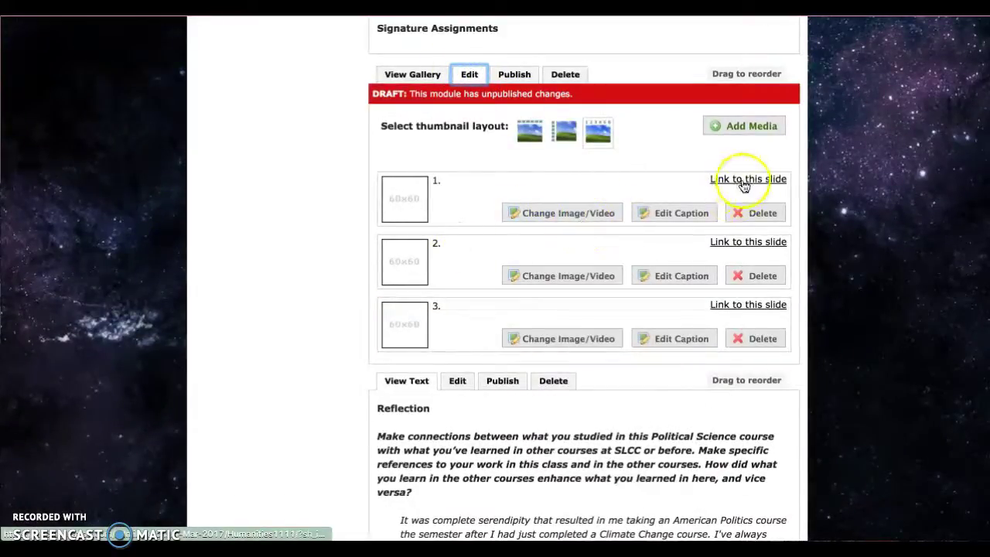
{"action": "left_click", "coordinate": [549, 214]}
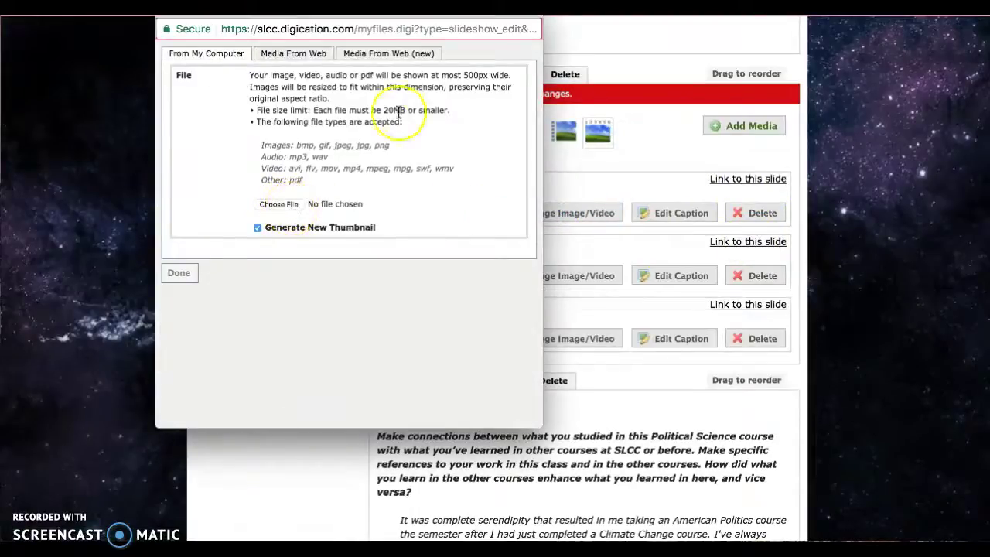
{"action": "left_click_drag", "start_coordinate": [306, 9], "coordinate": [306, 102]}
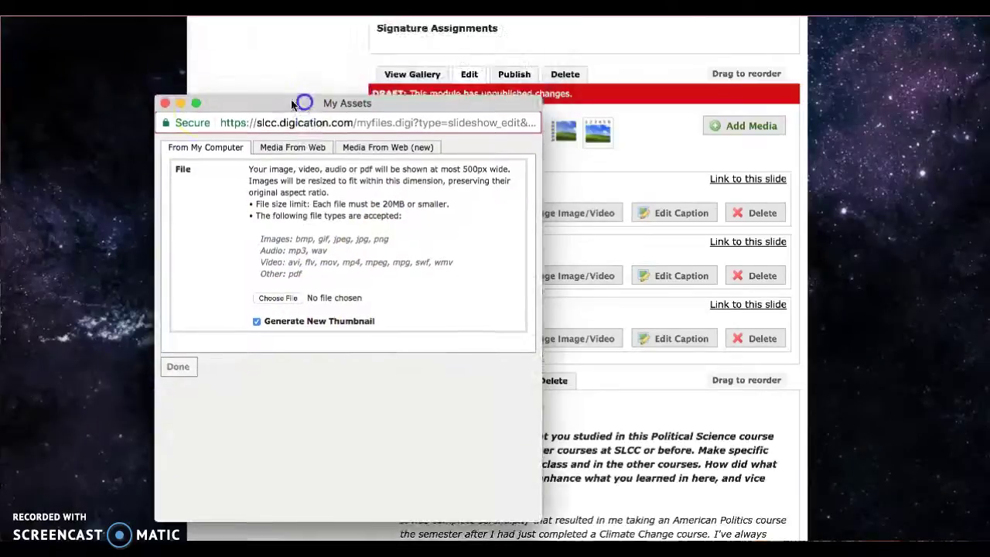
{"action": "left_click", "coordinate": [165, 105]}
Add the caption "gjh;reogij;re" to the first gallery slide and save it
{"action": "left_click", "coordinate": [656, 219]}
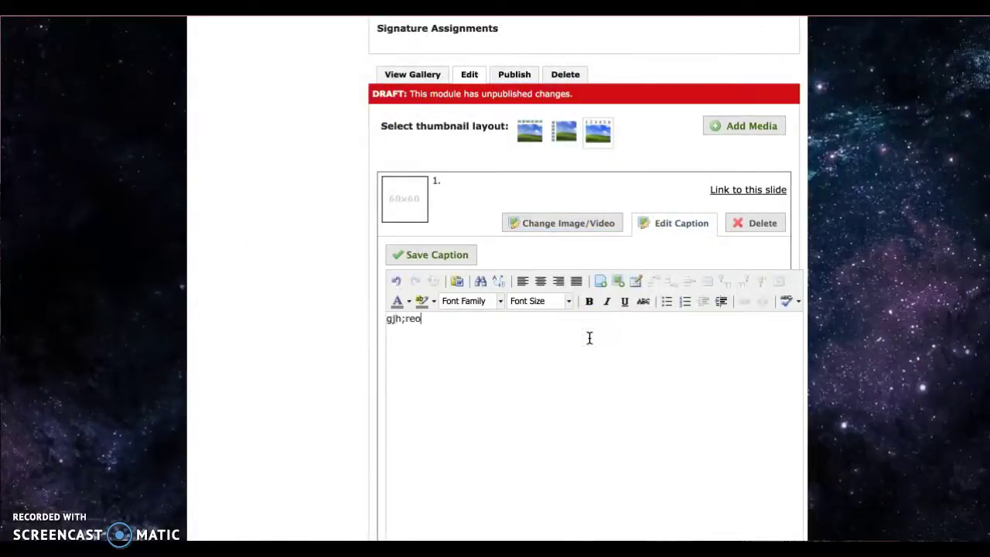
{"action": "left_click", "coordinate": [446, 256]}
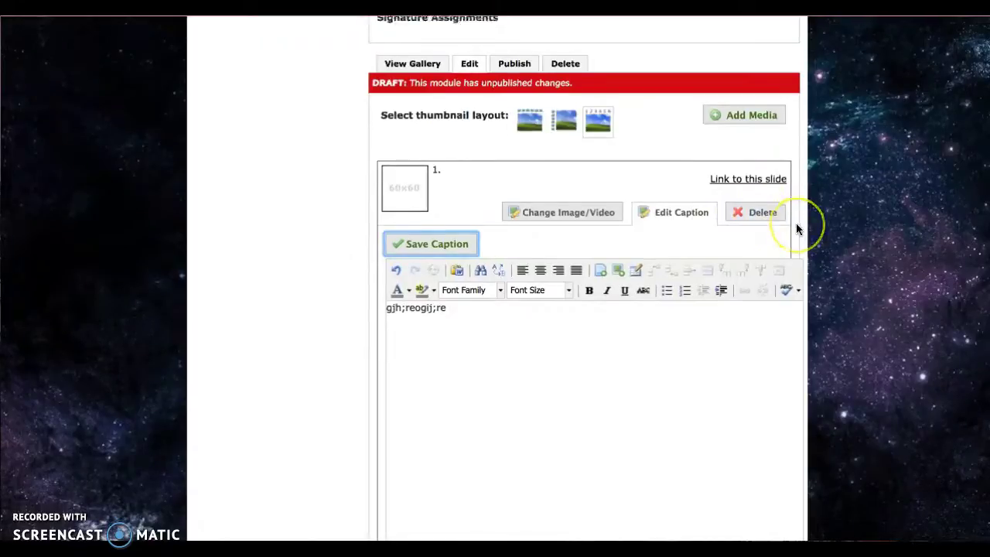
Publish the unpublished changes of the gallery module below Signature Assignments
{"action": "scroll", "coordinate": [798, 228], "scroll_direction": "down", "scroll_amount": 4}
{"action": "scroll", "coordinate": [797, 228], "scroll_direction": "down", "scroll_amount": 5}
{"action": "scroll", "coordinate": [798, 228], "scroll_direction": "up", "scroll_amount": 10}
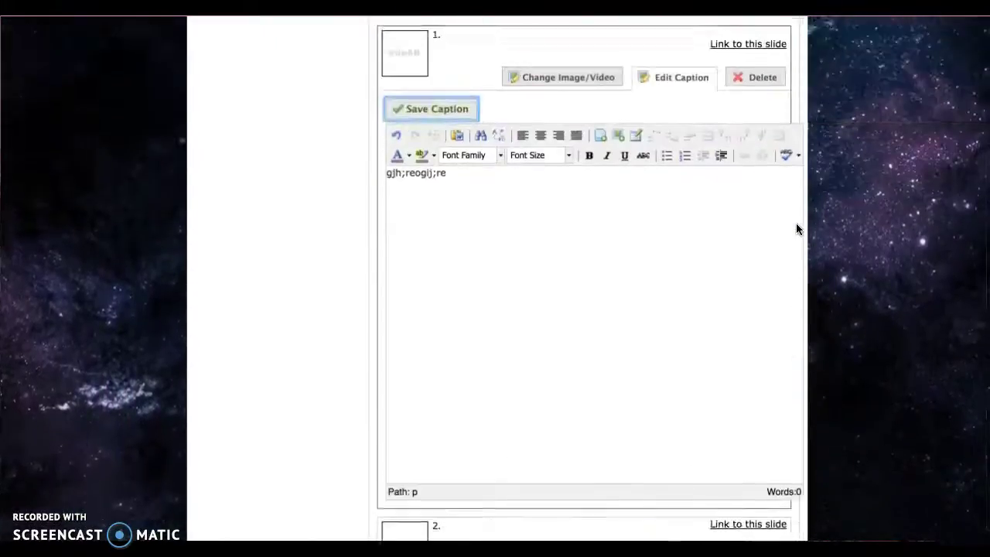
{"action": "left_click", "coordinate": [507, 81]}
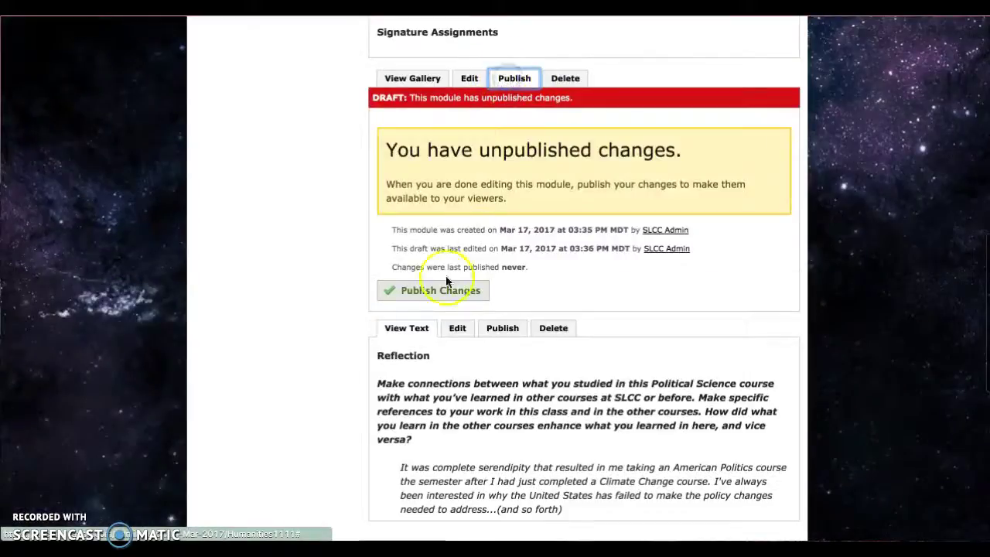
{"action": "left_click", "coordinate": [455, 300]}
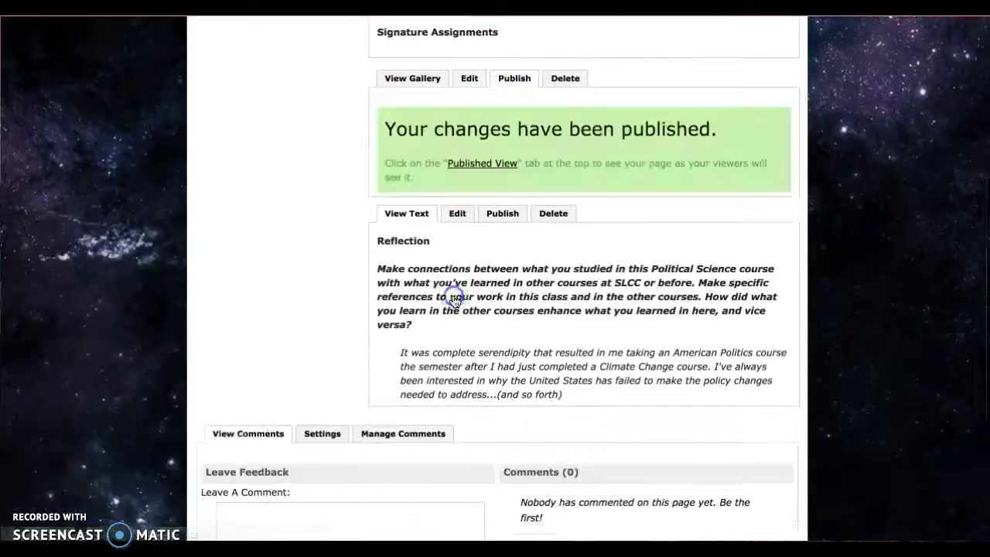
View the published gallery, switch between its slides including slide 3 and the previous one, and look through the displayed pages
{"action": "left_click", "coordinate": [424, 81]}
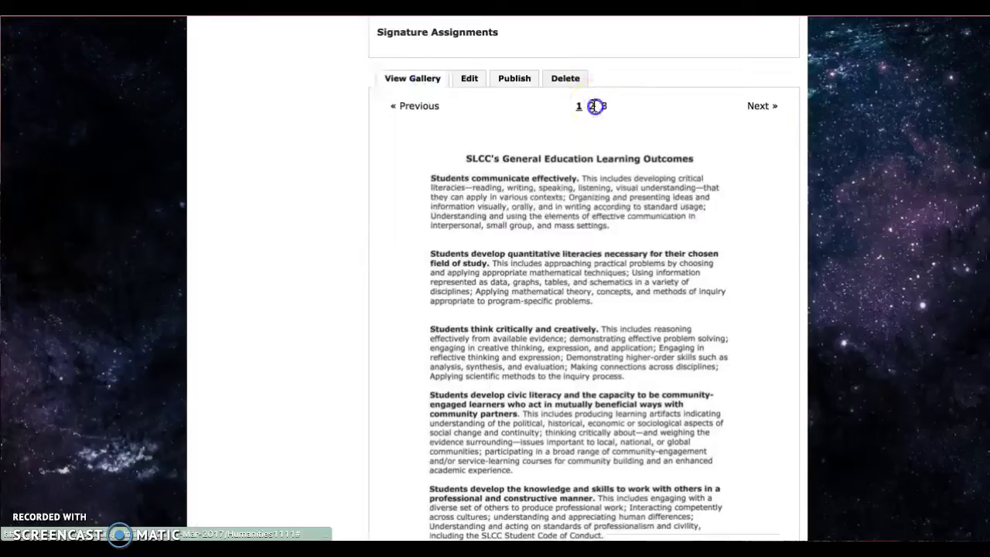
{"action": "left_click", "coordinate": [604, 108]}
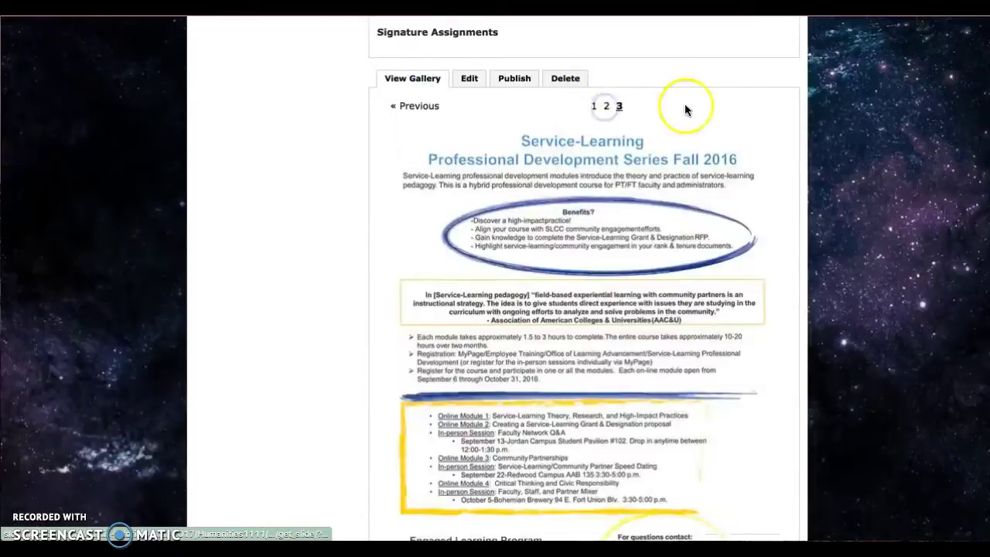
{"action": "left_click", "coordinate": [400, 107]}
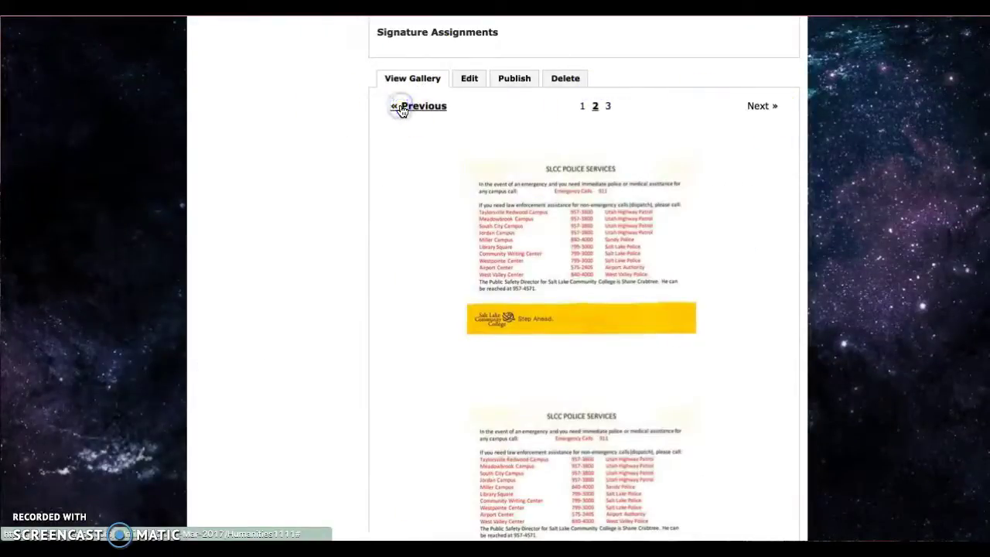
{"action": "scroll", "coordinate": [631, 144], "scroll_direction": "down", "scroll_amount": 3}
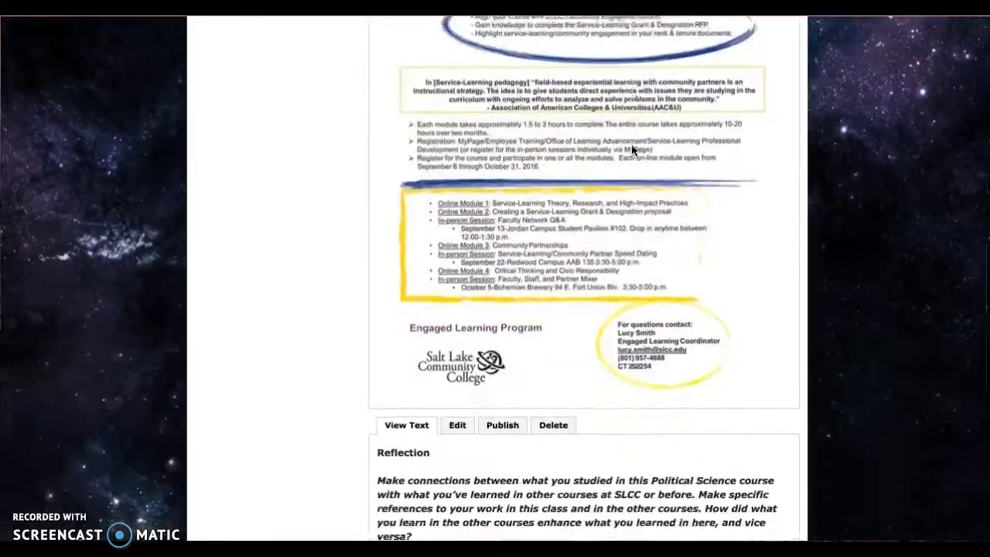
{"action": "scroll", "coordinate": [632, 147], "scroll_direction": "down", "scroll_amount": 1}
{"action": "scroll", "coordinate": [632, 147], "scroll_direction": "up", "scroll_amount": 3}
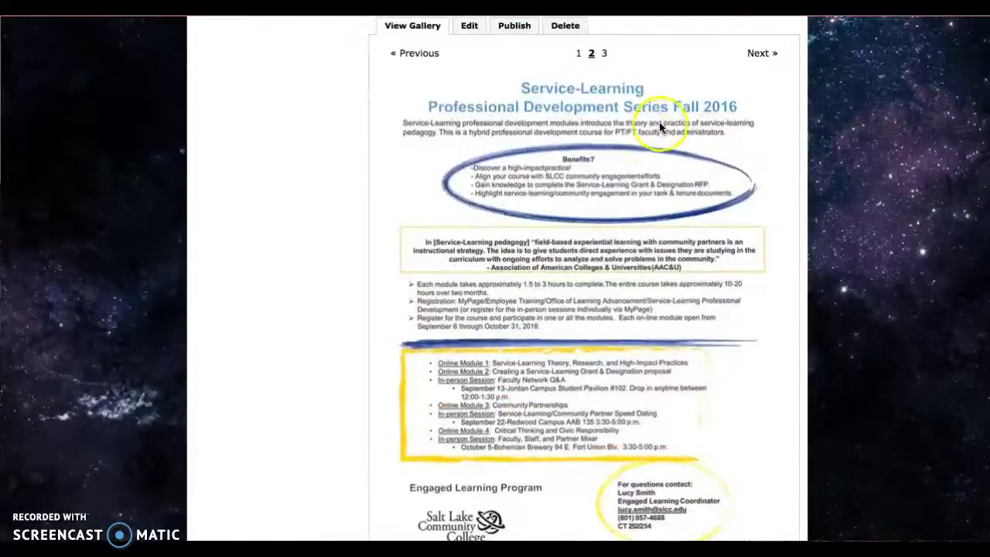